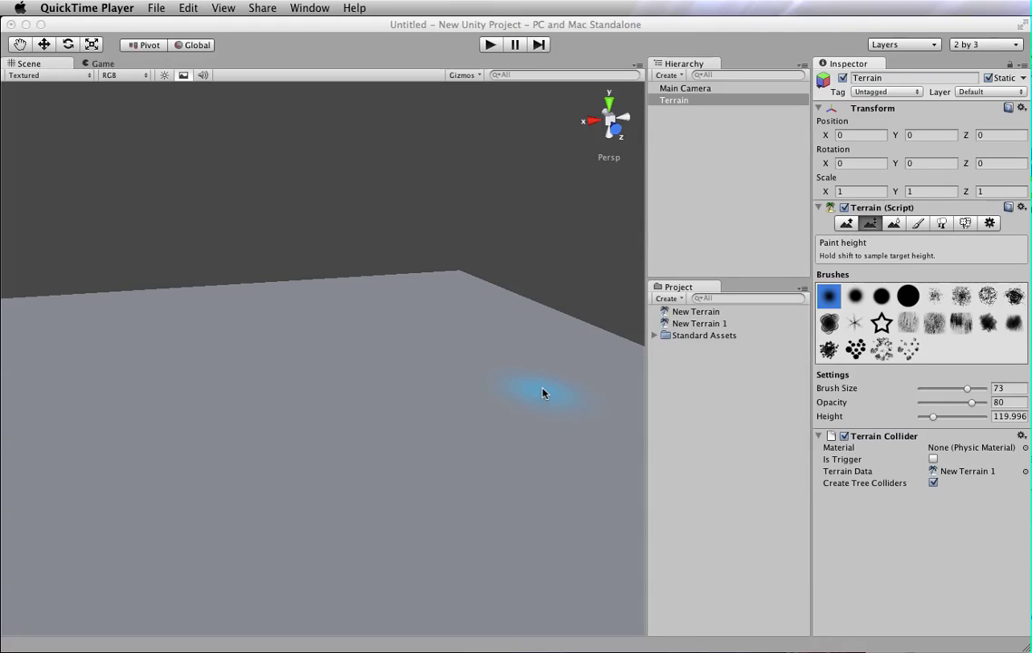
- Examine the flat terrain from several angles and distances
{"action": "left_click_drag", "start_coordinate": [543, 385], "coordinate": [155, 428], "text": "alt"}
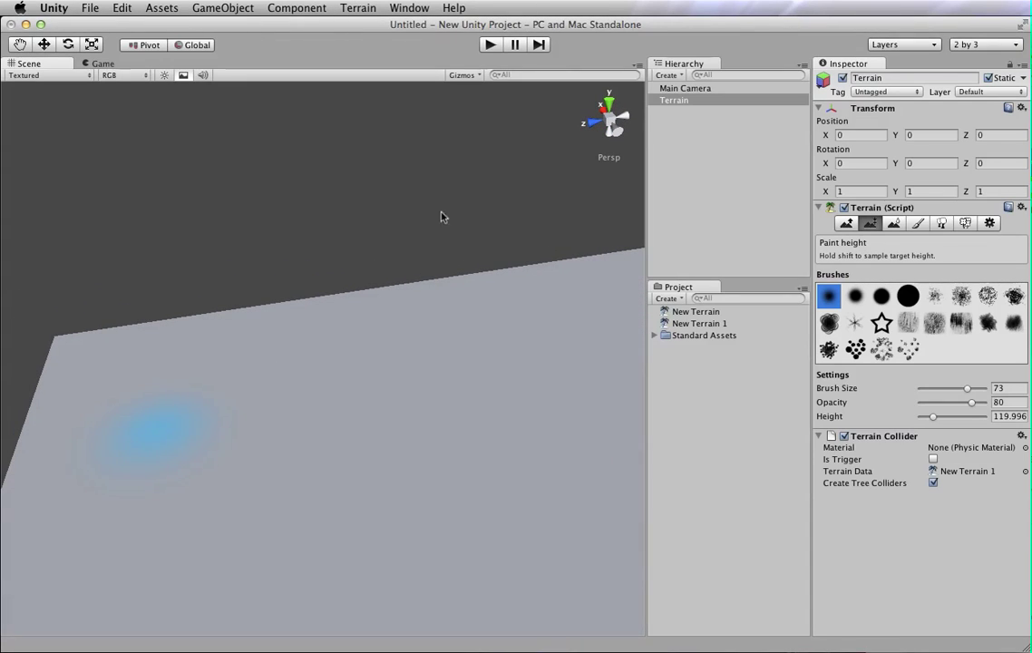
{"action": "double_click", "coordinate": [681, 100]}
{"action": "left_click_drag", "start_coordinate": [564, 334], "coordinate": [431, 335], "text": "alt"}
{"action": "right_click_drag", "start_coordinate": [508, 379], "coordinate": [491, 381]}
{"action": "scroll", "coordinate": [460, 413], "scroll_direction": "up", "scroll_amount": 5}
{"action": "scroll", "coordinate": [459, 412], "scroll_direction": "up", "scroll_amount": 6}
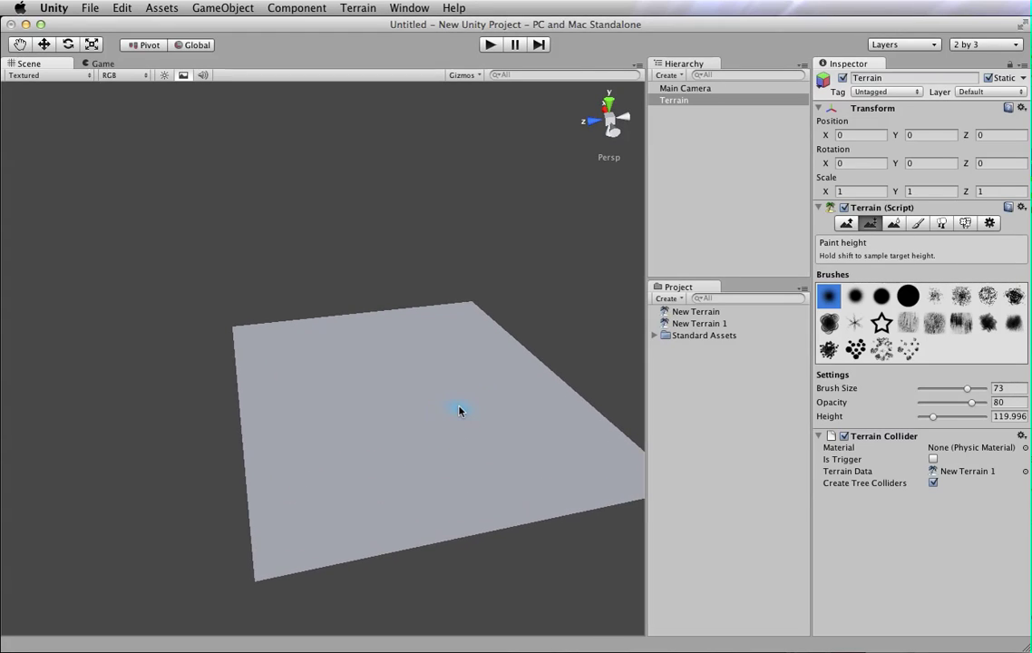
{"action": "left_click_drag", "start_coordinate": [463, 406], "coordinate": [531, 397], "text": "alt"}
{"action": "left_click_drag", "start_coordinate": [488, 440], "coordinate": [373, 434], "text": "alt"}
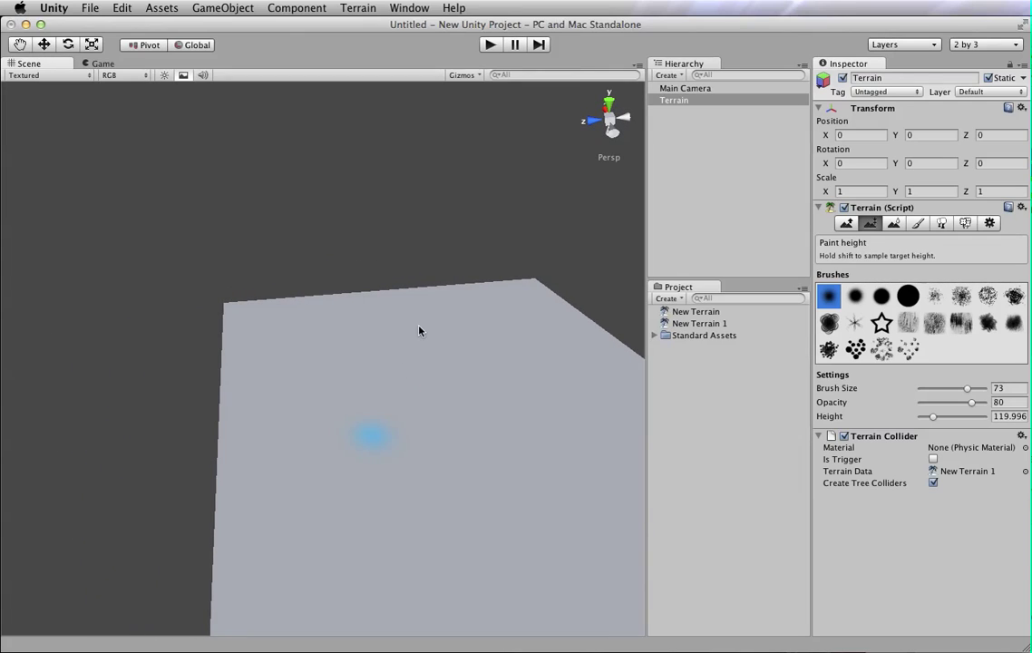
{"action": "left_click_drag", "start_coordinate": [419, 329], "coordinate": [406, 373], "text": "alt"}
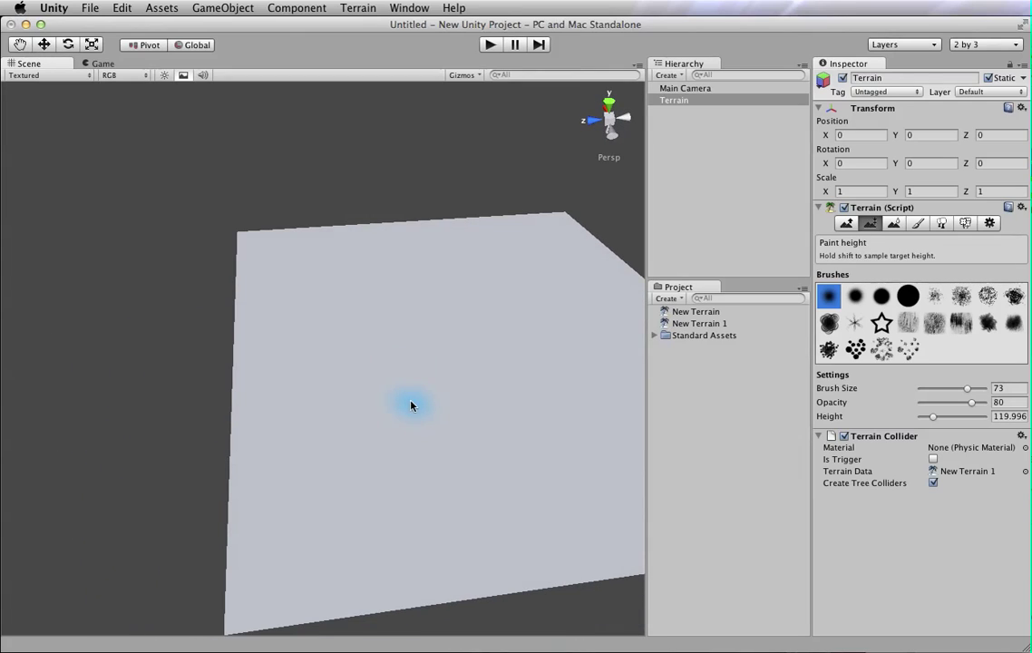
{"action": "right_click_drag", "start_coordinate": [413, 405], "coordinate": [396, 393]}
{"action": "scroll", "coordinate": [396, 393], "scroll_direction": "up", "scroll_amount": 3}
{"action": "mouse_move", "coordinate": [397, 394]}
{"action": "left_mouse_down", "text": "alt"}
{"action": "mouse_move", "coordinate": [445, 366]}
{"action": "mouse_move", "coordinate": [553, 349]}
{"action": "mouse_move", "coordinate": [529, 369]}
{"action": "mouse_move", "coordinate": [490, 373]}
{"action": "mouse_move", "coordinate": [662, 370]}
{"action": "mouse_move", "coordinate": [502, 376]}
{"action": "mouse_move", "coordinate": [392, 359]}
{"action": "mouse_move", "coordinate": [368, 389]}
{"action": "mouse_move", "coordinate": [404, 388]}
{"action": "left_mouse_up", "text": "alt"}
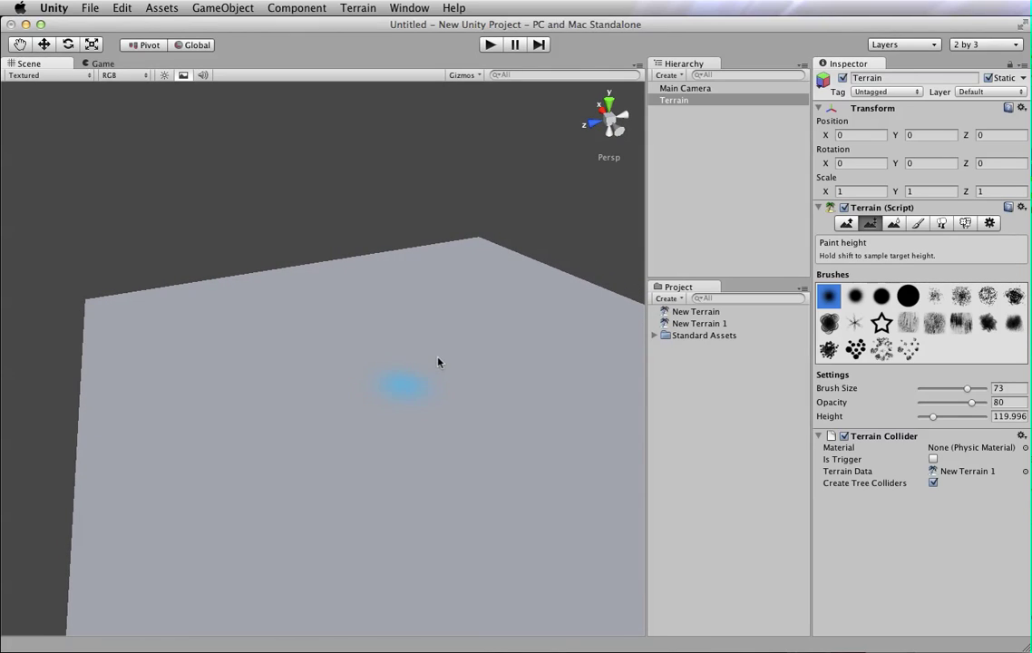
- Review the Terrain commands and the selected terrain's tree placement, smoothing and texture painting tools
{"action": "left_click", "coordinate": [676, 101]}
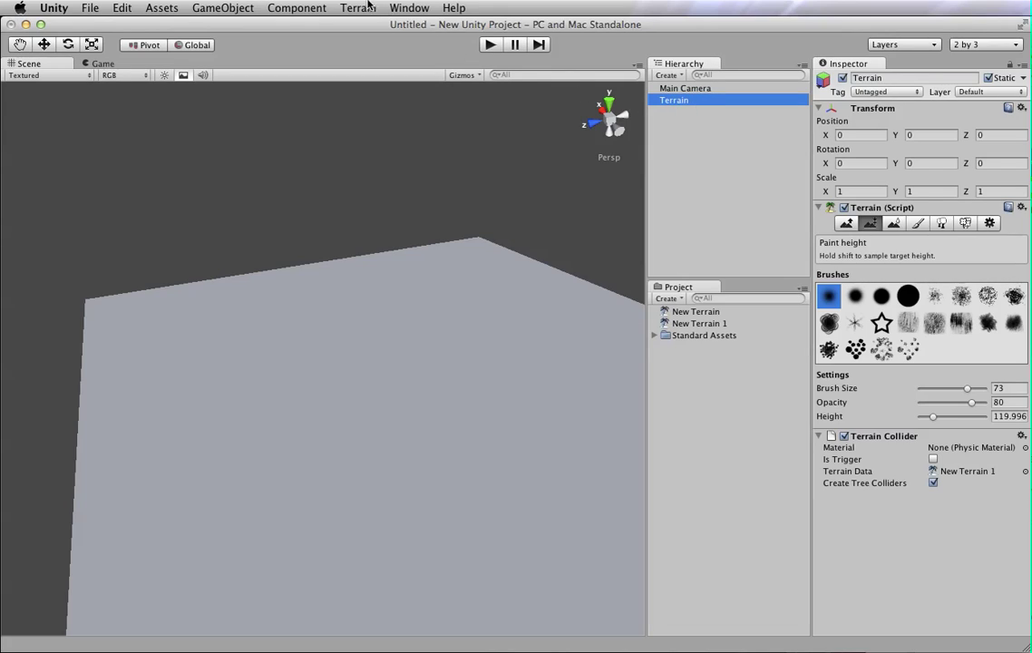
{"action": "left_click", "coordinate": [368, 6]}
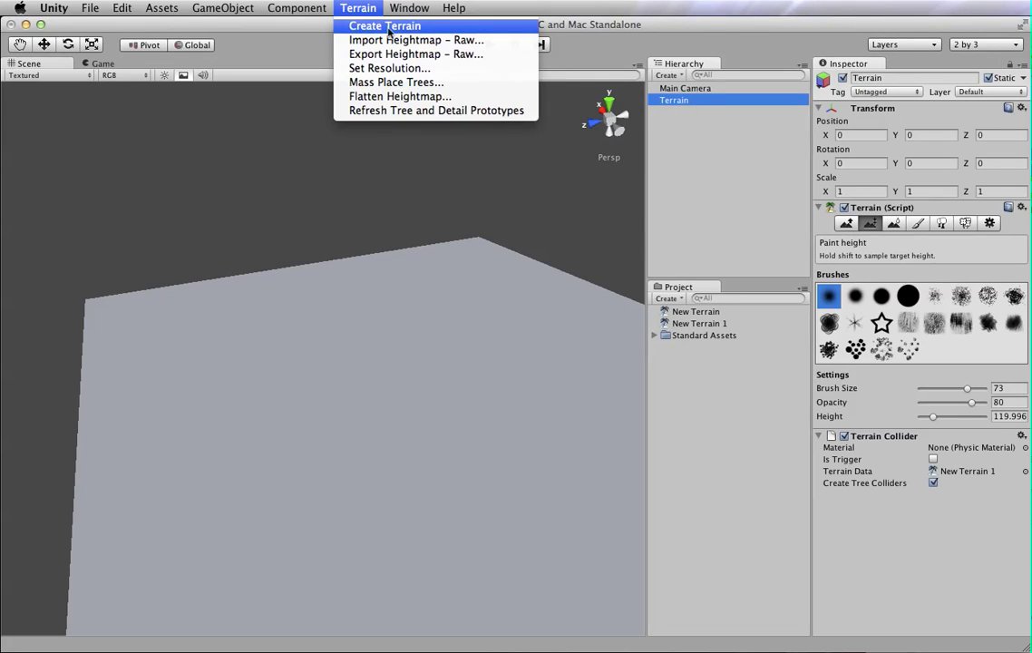
{"action": "left_click", "coordinate": [689, 148]}
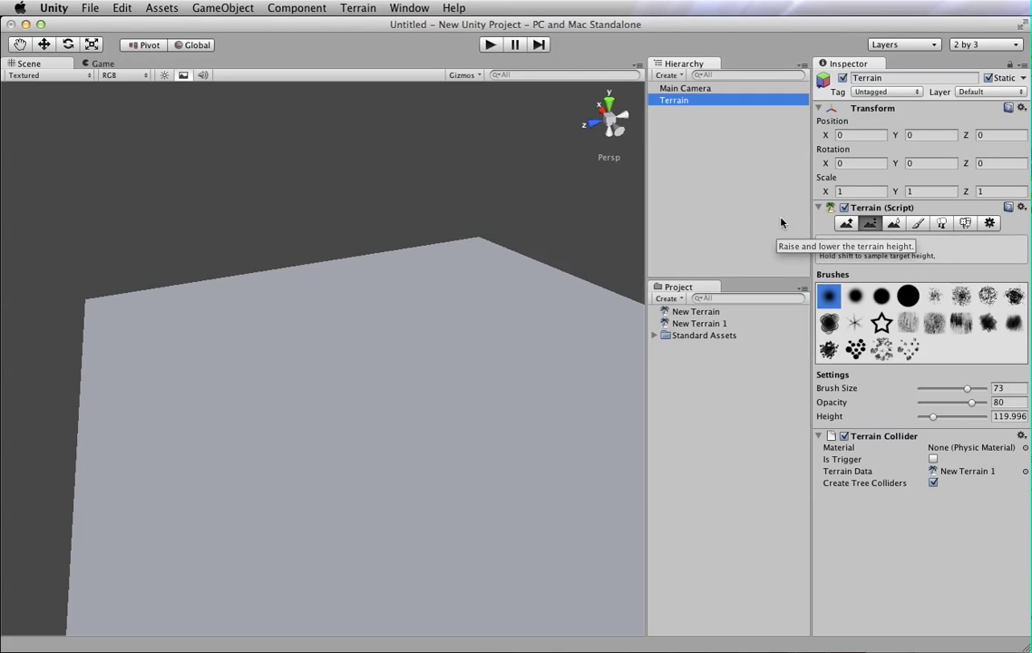
{"action": "left_click_drag", "start_coordinate": [572, 258], "coordinate": [697, 246], "text": "alt"}
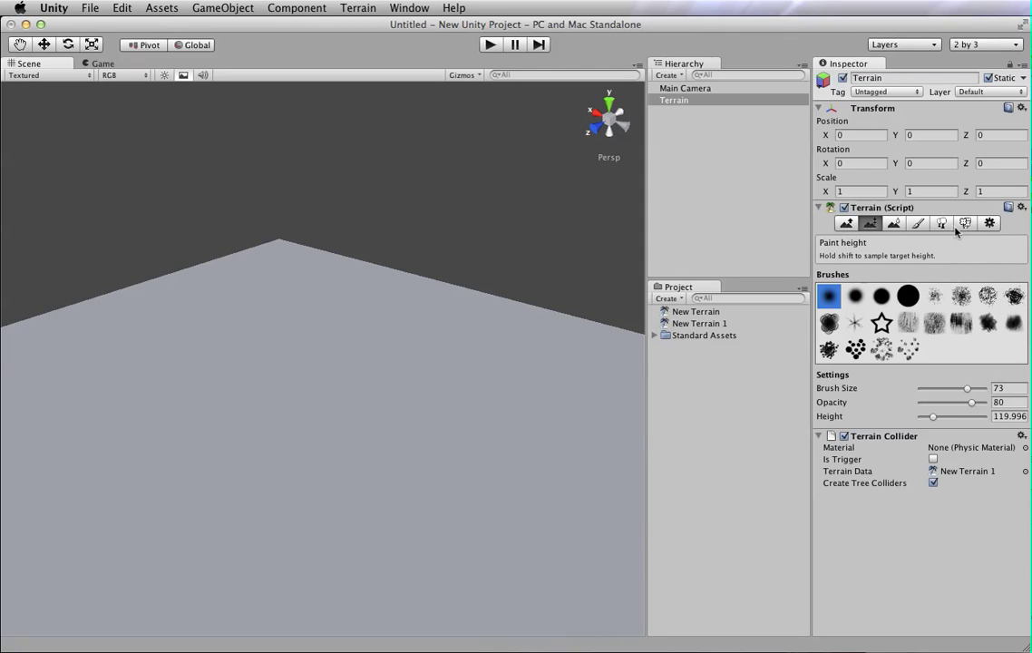
{"action": "left_click", "coordinate": [942, 224]}
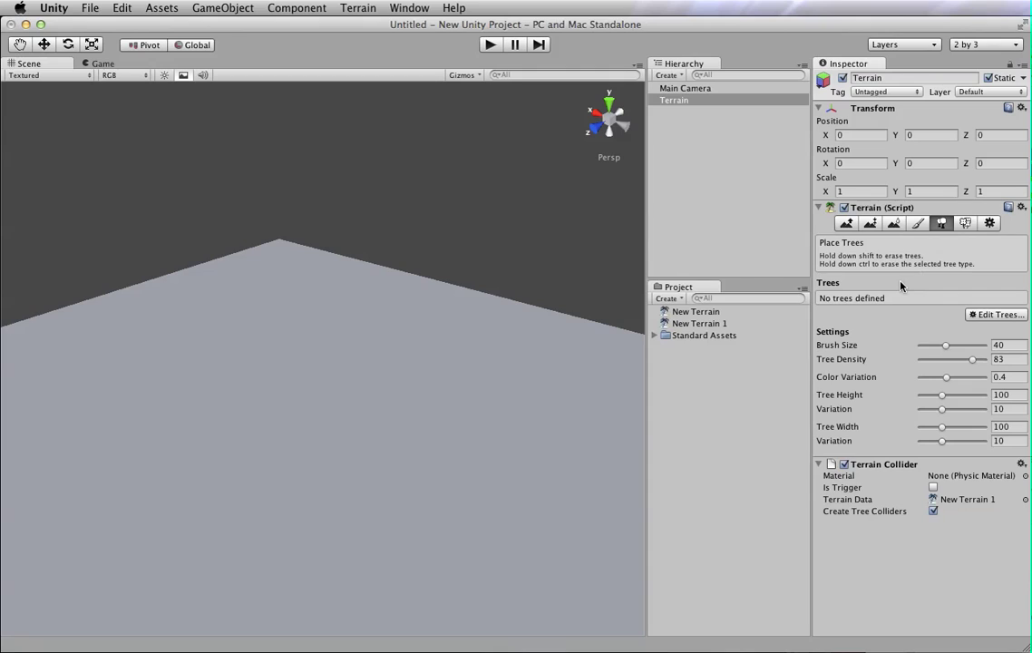
{"action": "left_click_drag", "start_coordinate": [626, 284], "coordinate": [379, 282], "text": "alt"}
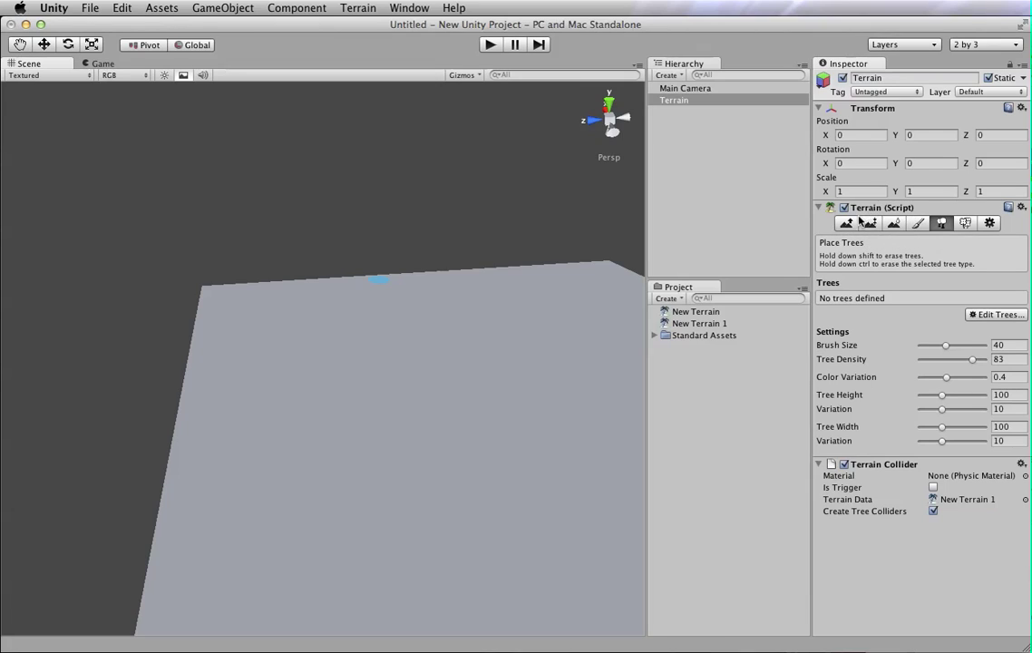
{"action": "left_click", "coordinate": [894, 224]}
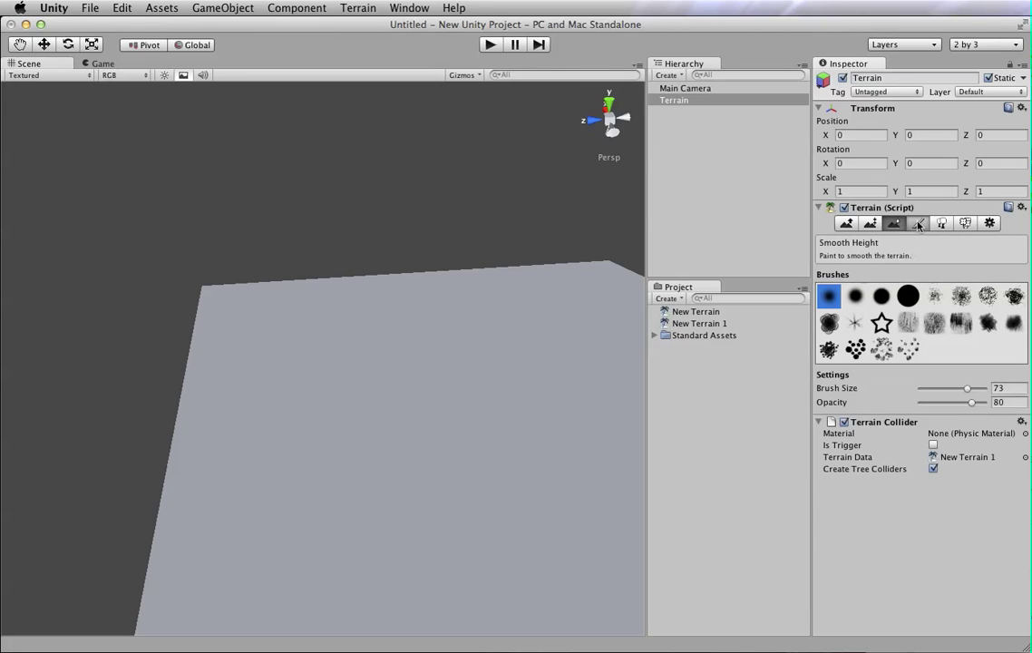
{"action": "left_click", "coordinate": [919, 223]}
- Sculpt a tall central peak and a curved ridge around it with the Raise / Lower Terrain tool
{"action": "left_click", "coordinate": [847, 224]}
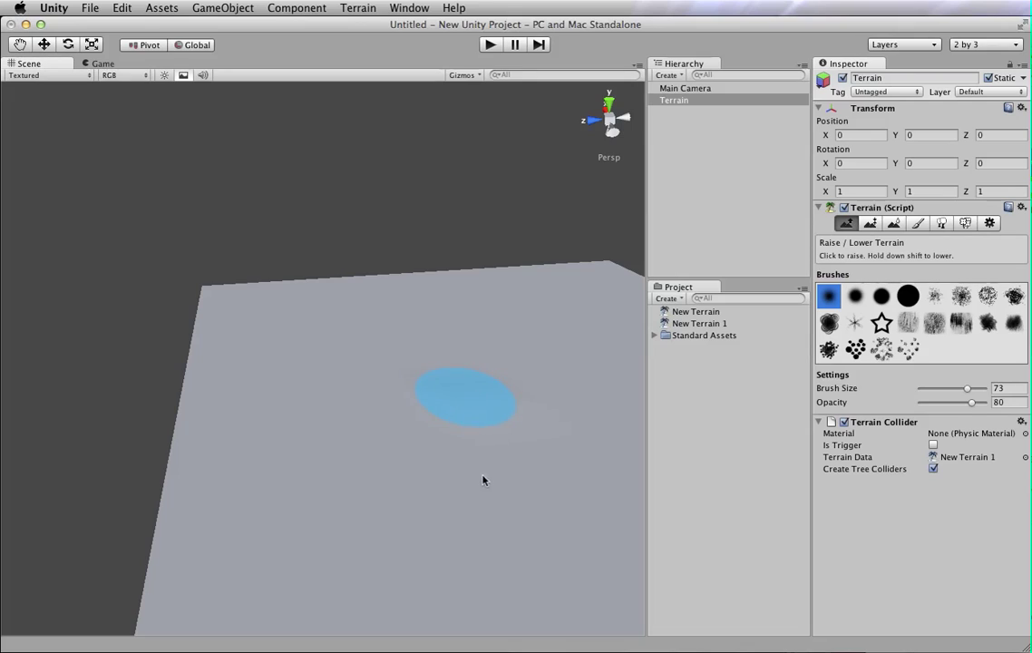
{"action": "mouse_move", "coordinate": [537, 328]}
{"action": "left_mouse_down", "text": "alt"}
{"action": "mouse_move", "coordinate": [398, 377]}
{"action": "mouse_move", "coordinate": [293, 384]}
{"action": "left_mouse_up", "text": "alt"}
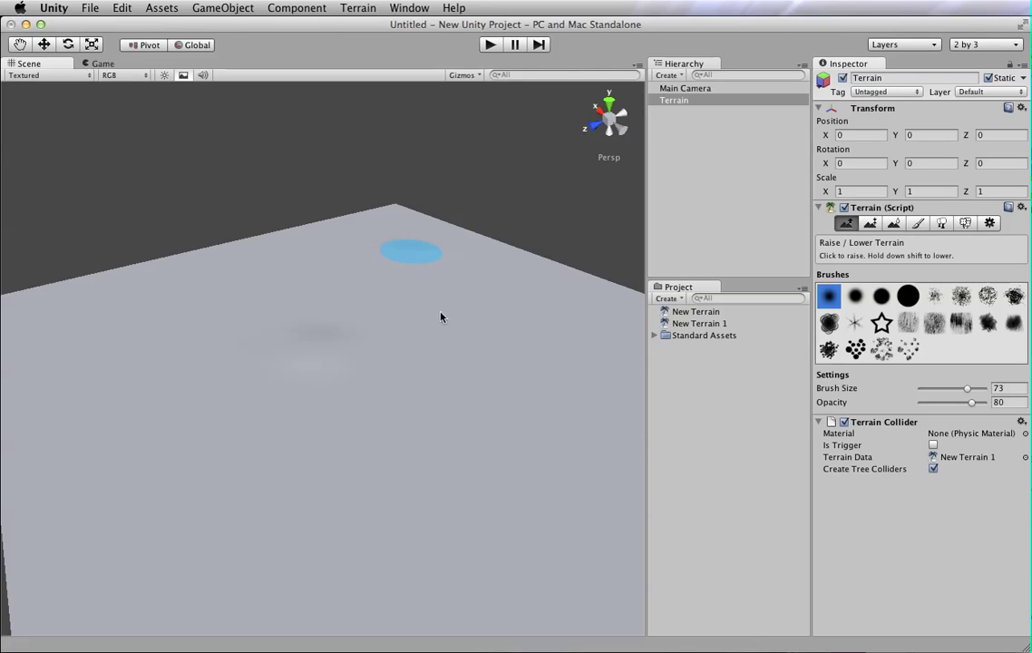
{"action": "mouse_move", "coordinate": [448, 318]}
{"action": "left_mouse_down"}
{"action": "mouse_move", "coordinate": [483, 368]}
{"action": "mouse_move", "coordinate": [415, 428]}
{"action": "mouse_move", "coordinate": [464, 357]}
{"action": "mouse_move", "coordinate": [406, 326]}
{"action": "mouse_move", "coordinate": [389, 419]}
{"action": "mouse_move", "coordinate": [428, 325]}
{"action": "mouse_move", "coordinate": [418, 401]}
{"action": "mouse_move", "coordinate": [443, 357]}
{"action": "mouse_move", "coordinate": [428, 364]}
{"action": "mouse_move", "coordinate": [429, 354]}
{"action": "mouse_move", "coordinate": [431, 368]}
{"action": "mouse_move", "coordinate": [438, 304]}
{"action": "mouse_move", "coordinate": [449, 341]}
{"action": "mouse_move", "coordinate": [472, 364]}
{"action": "mouse_move", "coordinate": [414, 350]}
{"action": "mouse_move", "coordinate": [482, 341]}
{"action": "mouse_move", "coordinate": [490, 362]}
{"action": "mouse_move", "coordinate": [521, 364]}
{"action": "left_mouse_up"}
{"action": "mouse_move", "coordinate": [545, 401]}
{"action": "left_mouse_down"}
{"action": "mouse_move", "coordinate": [579, 449]}
{"action": "mouse_move", "coordinate": [569, 512]}
{"action": "mouse_move", "coordinate": [468, 558]}
{"action": "mouse_move", "coordinate": [342, 559]}
{"action": "mouse_move", "coordinate": [282, 525]}
{"action": "mouse_move", "coordinate": [214, 461]}
{"action": "mouse_move", "coordinate": [228, 362]}
{"action": "mouse_move", "coordinate": [218, 417]}
{"action": "mouse_move", "coordinate": [227, 413]}
{"action": "mouse_move", "coordinate": [218, 327]}
{"action": "mouse_move", "coordinate": [232, 433]}
{"action": "mouse_move", "coordinate": [309, 508]}
{"action": "mouse_move", "coordinate": [226, 432]}
{"action": "mouse_move", "coordinate": [295, 506]}
{"action": "mouse_move", "coordinate": [422, 538]}
{"action": "mouse_move", "coordinate": [525, 529]}
{"action": "mouse_move", "coordinate": [563, 454]}
{"action": "mouse_move", "coordinate": [535, 368]}
{"action": "mouse_move", "coordinate": [503, 376]}
{"action": "mouse_move", "coordinate": [502, 359]}
{"action": "mouse_move", "coordinate": [512, 363]}
{"action": "mouse_move", "coordinate": [489, 353]}
{"action": "mouse_move", "coordinate": [505, 345]}
{"action": "mouse_move", "coordinate": [487, 353]}
{"action": "left_mouse_up"}
{"action": "mouse_move", "coordinate": [346, 371]}
{"action": "left_mouse_down", "text": "alt"}
{"action": "mouse_move", "coordinate": [341, 417]}
{"action": "mouse_move", "coordinate": [576, 365]}
{"action": "mouse_move", "coordinate": [416, 358]}
{"action": "mouse_move", "coordinate": [470, 353]}
{"action": "left_mouse_up", "text": "alt"}
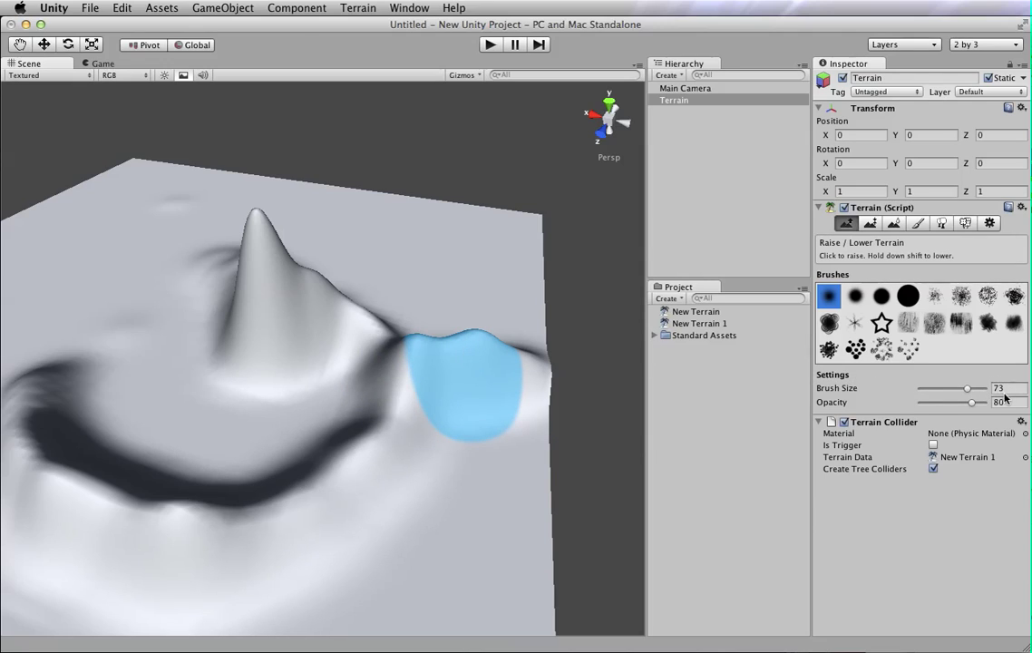
- Raise a broad hill beyond the ridge with brush size 96 and a small mound in front with brush size 8
{"action": "left_click_drag", "start_coordinate": [969, 392], "coordinate": [979, 392]}
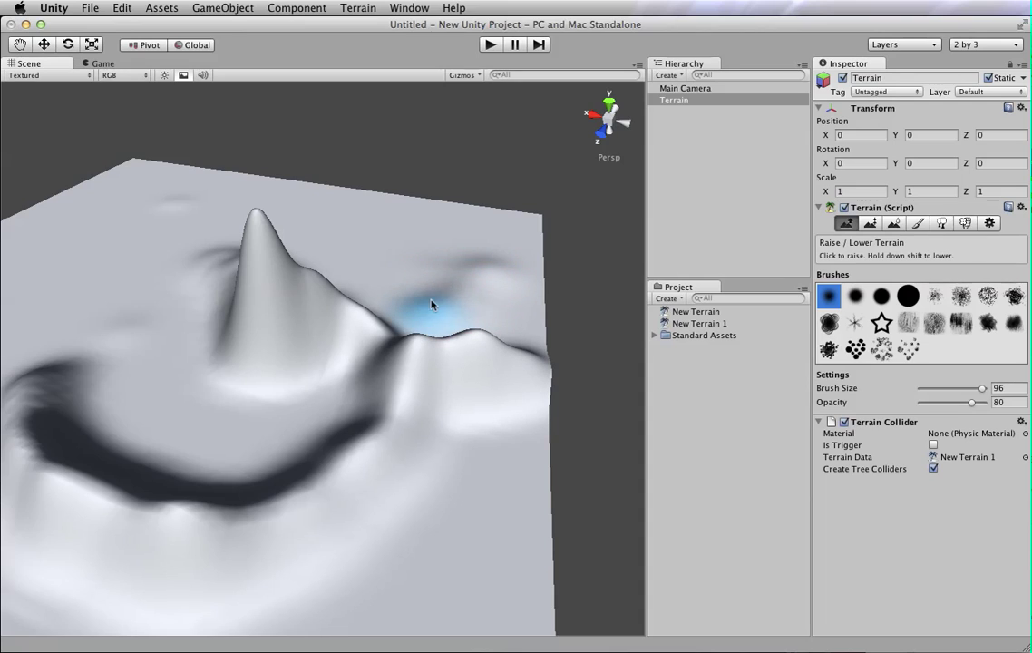
{"action": "left_click_drag", "start_coordinate": [433, 302], "coordinate": [453, 304]}
{"action": "left_click", "coordinate": [925, 389]}
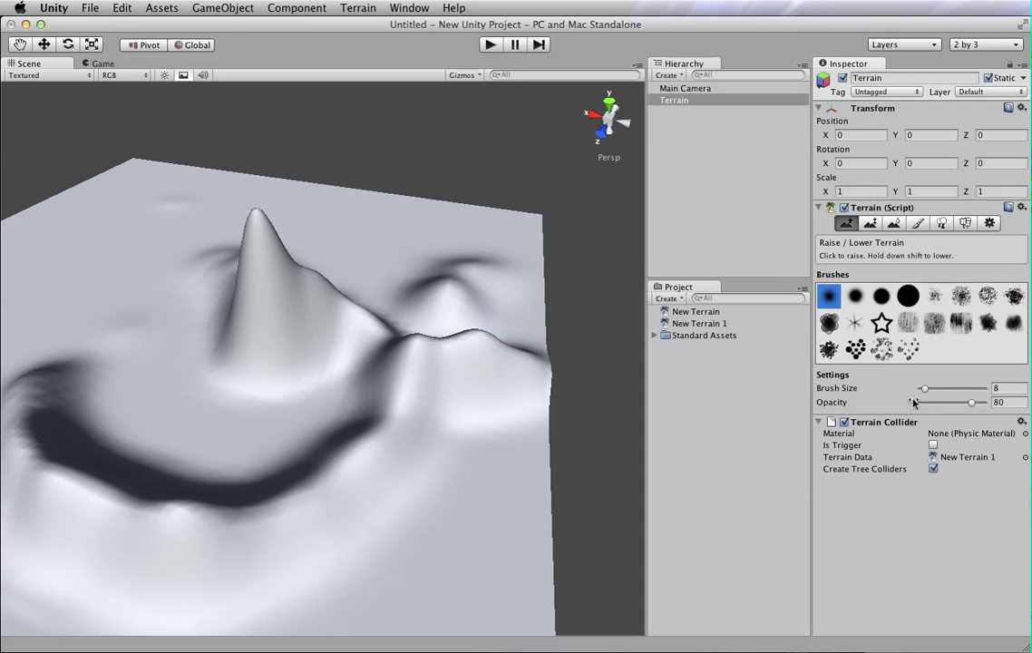
{"action": "left_click_drag", "start_coordinate": [502, 495], "coordinate": [500, 508]}
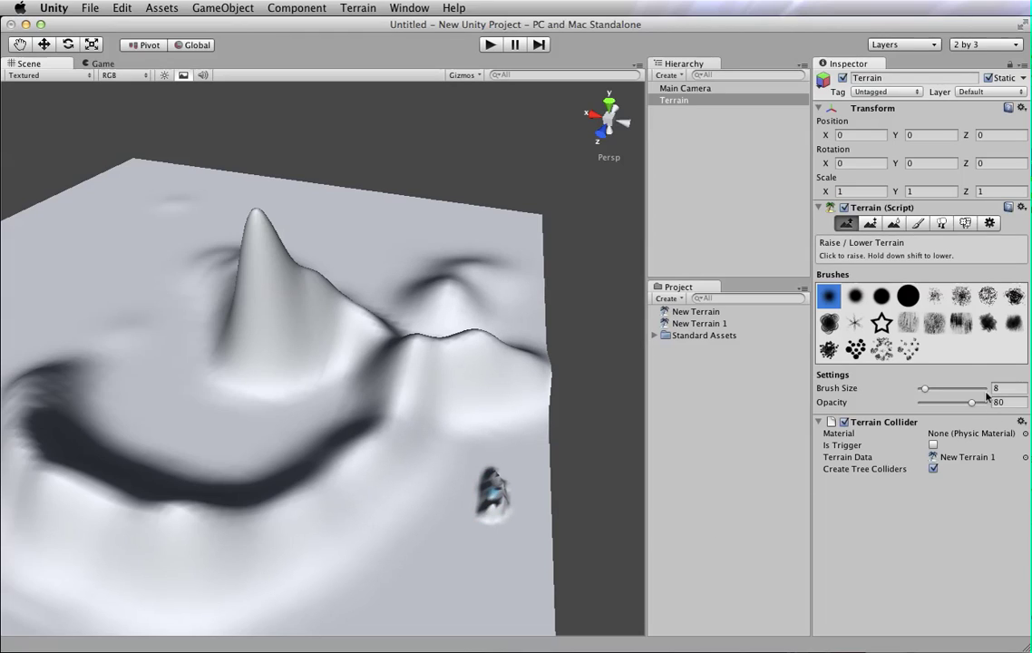
- Raise a large steep mountain at the front of the terrain using the solid round brush at size 64
{"action": "left_click_drag", "start_coordinate": [982, 392], "coordinate": [955, 393]}
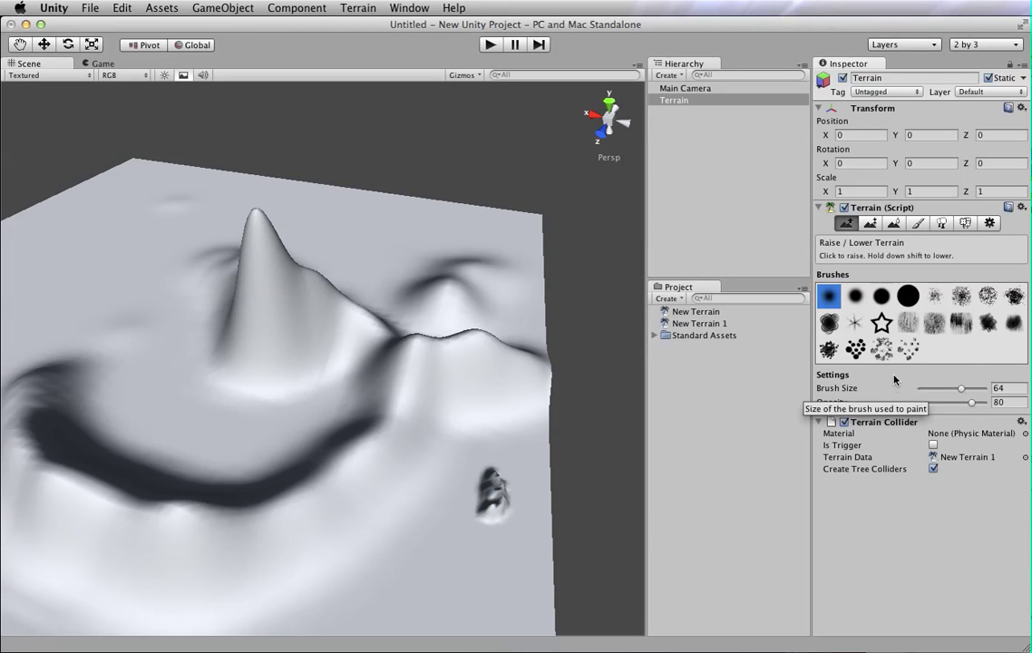
{"action": "left_click", "coordinate": [855, 299]}
{"action": "left_click", "coordinate": [886, 304]}
{"action": "left_click", "coordinate": [908, 301]}
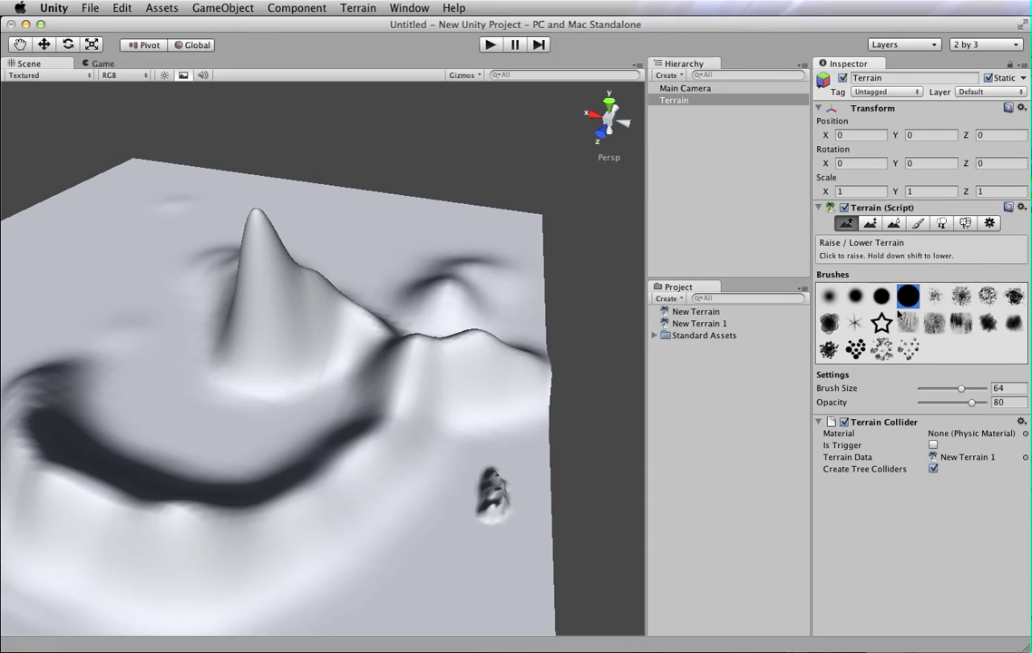
{"action": "right_click_drag", "start_coordinate": [465, 413], "coordinate": [283, 464]}
{"action": "mouse_move", "coordinate": [283, 465]}
{"action": "left_mouse_down"}
{"action": "mouse_move", "coordinate": [338, 500]}
{"action": "mouse_move", "coordinate": [459, 529]}
{"action": "mouse_move", "coordinate": [529, 409]}
{"action": "mouse_move", "coordinate": [419, 420]}
{"action": "mouse_move", "coordinate": [478, 475]}
{"action": "mouse_move", "coordinate": [567, 476]}
{"action": "left_mouse_up"}
- Raise a bumpy patch near the far corner with the clustered-dots brush and a rough strip beyond the central peak with the star brush
{"action": "left_click", "coordinate": [856, 350]}
{"action": "mouse_move", "coordinate": [503, 350]}
{"action": "left_mouse_down", "text": "alt"}
{"action": "mouse_move", "coordinate": [228, 221]}
{"action": "mouse_move", "coordinate": [295, 203]}
{"action": "mouse_move", "coordinate": [272, 223]}
{"action": "mouse_move", "coordinate": [265, 166]}
{"action": "mouse_move", "coordinate": [361, 213]}
{"action": "mouse_move", "coordinate": [367, 177]}
{"action": "left_mouse_up", "text": "alt"}
{"action": "left_click", "coordinate": [225, 225]}
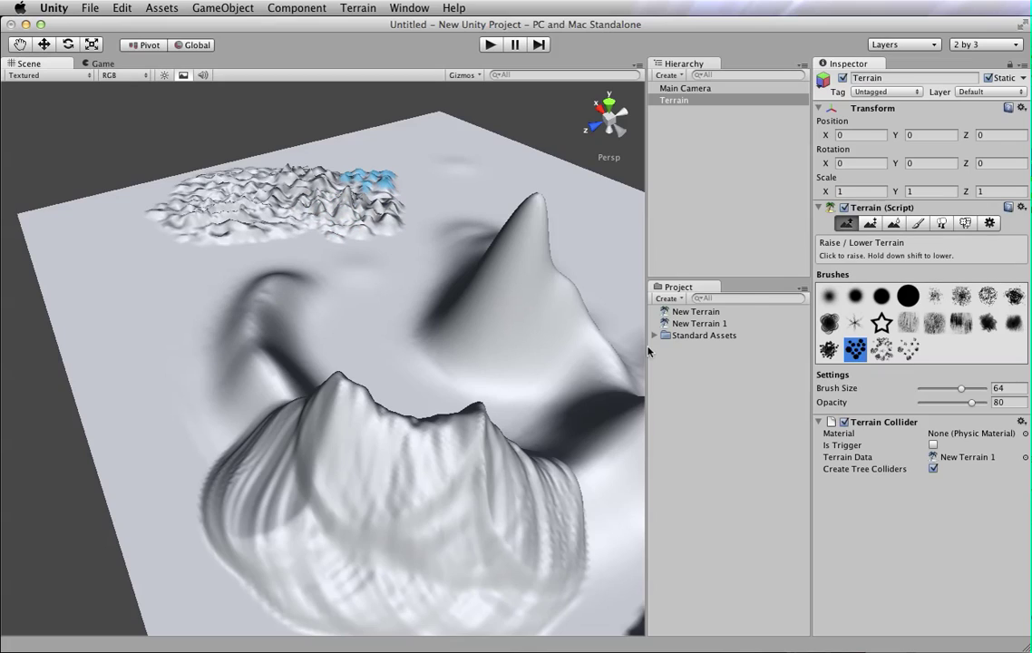
{"action": "left_click", "coordinate": [878, 325]}
{"action": "mouse_move", "coordinate": [463, 171]}
{"action": "left_mouse_down"}
{"action": "mouse_move", "coordinate": [549, 180]}
{"action": "mouse_move", "coordinate": [606, 229]}
{"action": "left_mouse_up"}
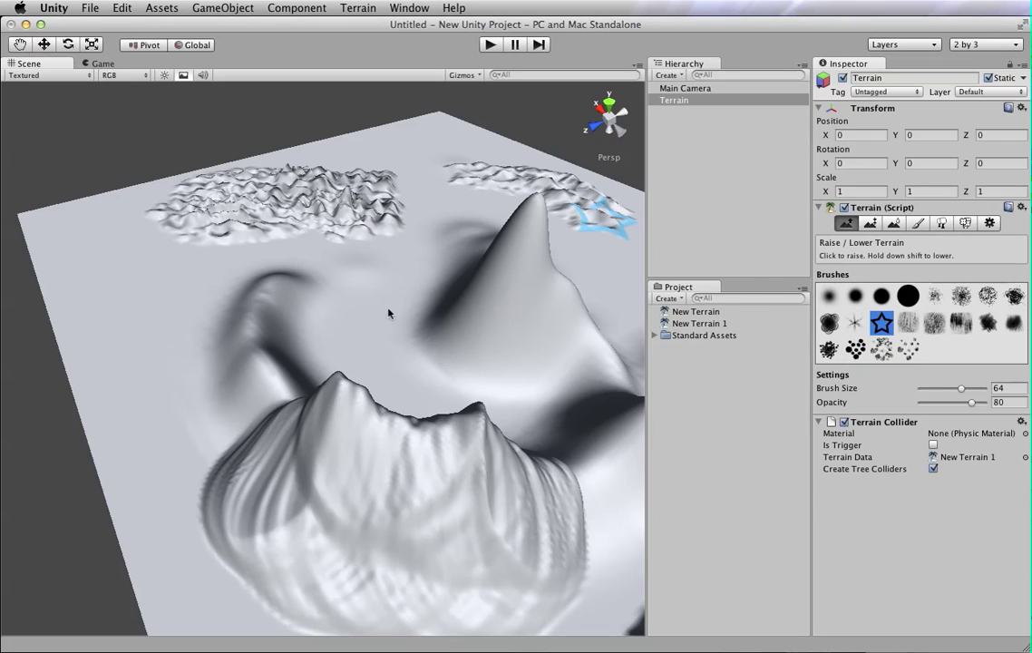
- Raise a rugged mound near the terrain's side edge, beside the bumpy patch, with the dark irregular blob brush
{"action": "left_click_drag", "start_coordinate": [388, 314], "coordinate": [291, 309], "text": "alt"}
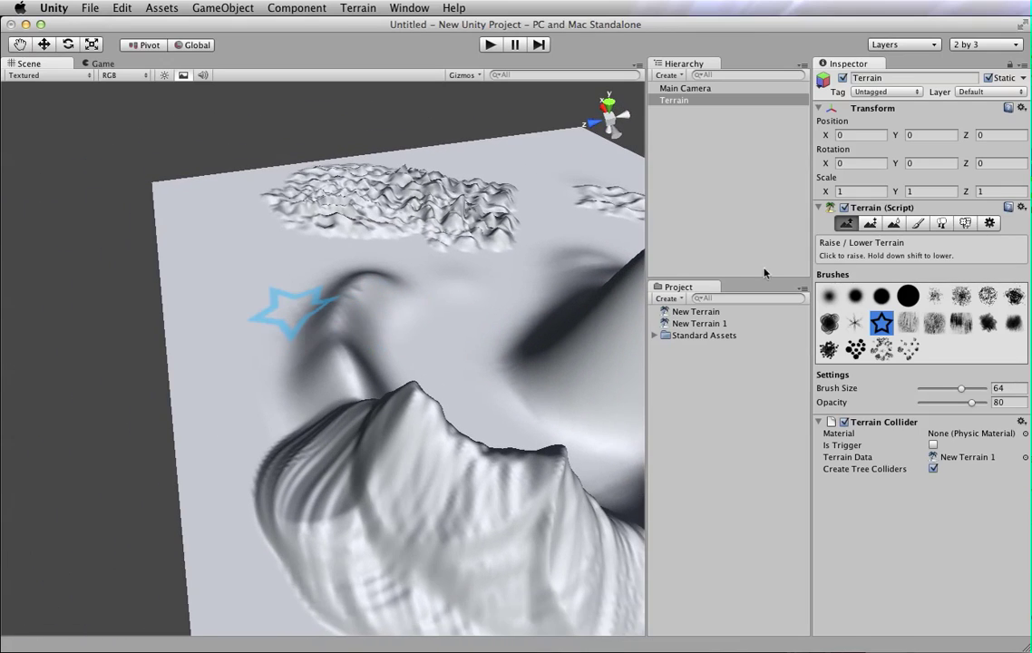
{"action": "left_click", "coordinate": [830, 328]}
{"action": "mouse_move", "coordinate": [233, 270]}
{"action": "left_mouse_down"}
{"action": "mouse_move", "coordinate": [226, 247]}
{"action": "mouse_move", "coordinate": [219, 329]}
{"action": "mouse_move", "coordinate": [181, 239]}
{"action": "mouse_move", "coordinate": [231, 276]}
{"action": "left_mouse_up"}
{"action": "mouse_move", "coordinate": [337, 309]}
{"action": "left_mouse_down", "text": "alt"}
{"action": "mouse_move", "coordinate": [275, 282]}
{"action": "mouse_move", "coordinate": [275, 271]}
{"action": "left_mouse_up", "text": "alt"}
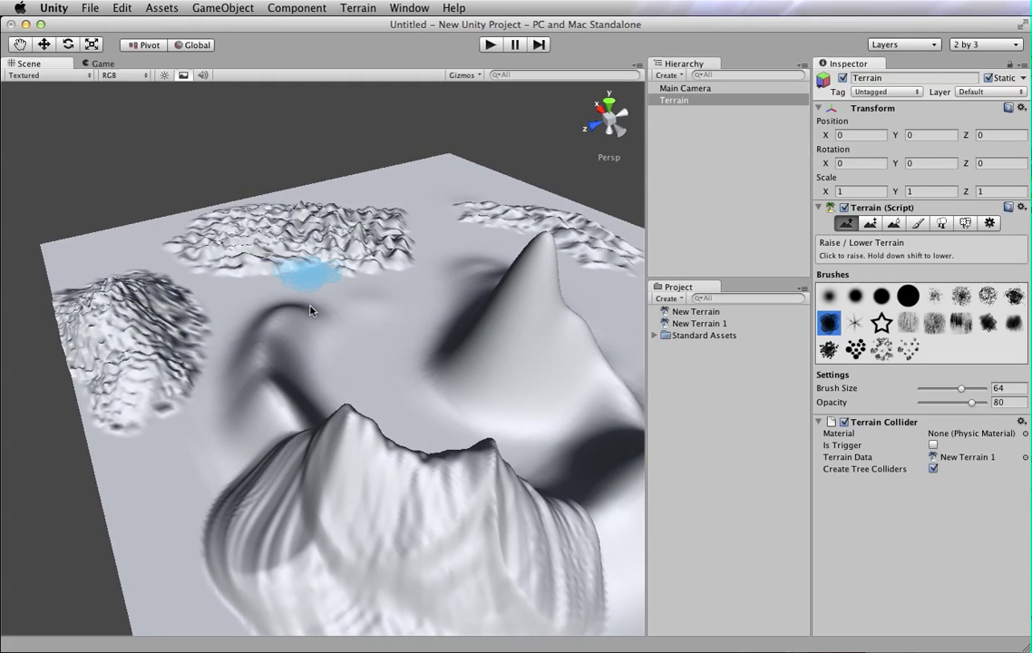
- Lower the central peak and the front mountain's crest with the soft round brush, and raise a pointed peak near the back edge
{"action": "mouse_move", "coordinate": [414, 266]}
{"action": "left_mouse_down", "text": "alt"}
{"action": "mouse_move", "coordinate": [472, 281]}
{"action": "mouse_move", "coordinate": [479, 265]}
{"action": "mouse_move", "coordinate": [530, 244]}
{"action": "mouse_move", "coordinate": [574, 352]}
{"action": "left_mouse_up", "text": "alt"}
{"action": "left_click", "coordinate": [838, 302]}
{"action": "left_click_drag", "start_coordinate": [460, 312], "coordinate": [519, 301], "text": "alt"}
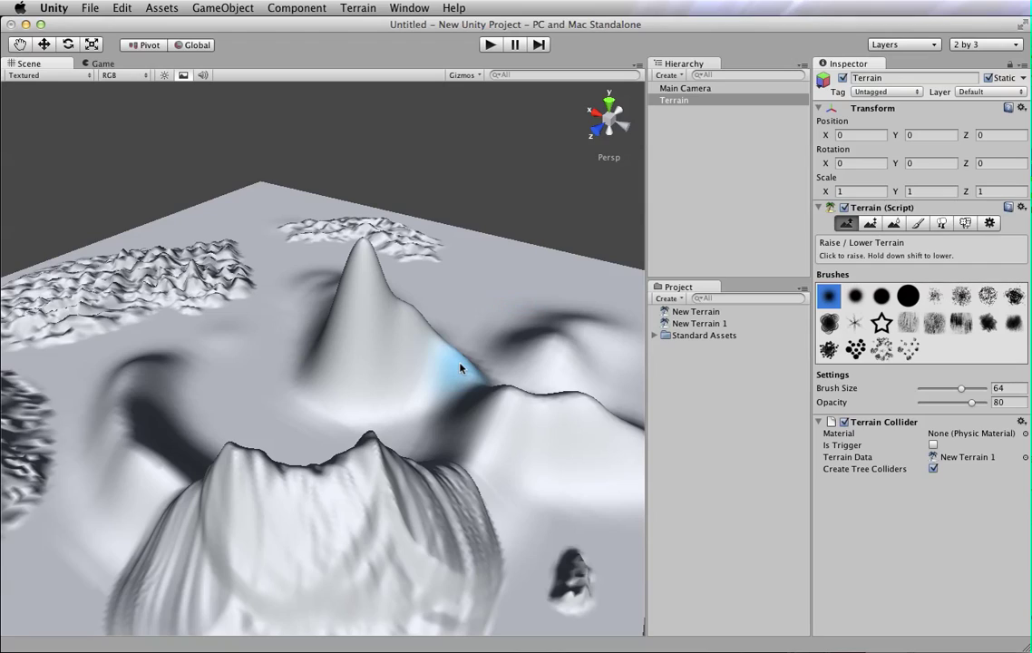
{"action": "mouse_move", "coordinate": [392, 323]}
{"action": "left_mouse_down", "text": "shift"}
{"action": "mouse_move", "coordinate": [359, 327]}
{"action": "mouse_move", "coordinate": [358, 340]}
{"action": "mouse_move", "coordinate": [364, 295]}
{"action": "mouse_move", "coordinate": [364, 332]}
{"action": "left_mouse_up", "text": "shift"}
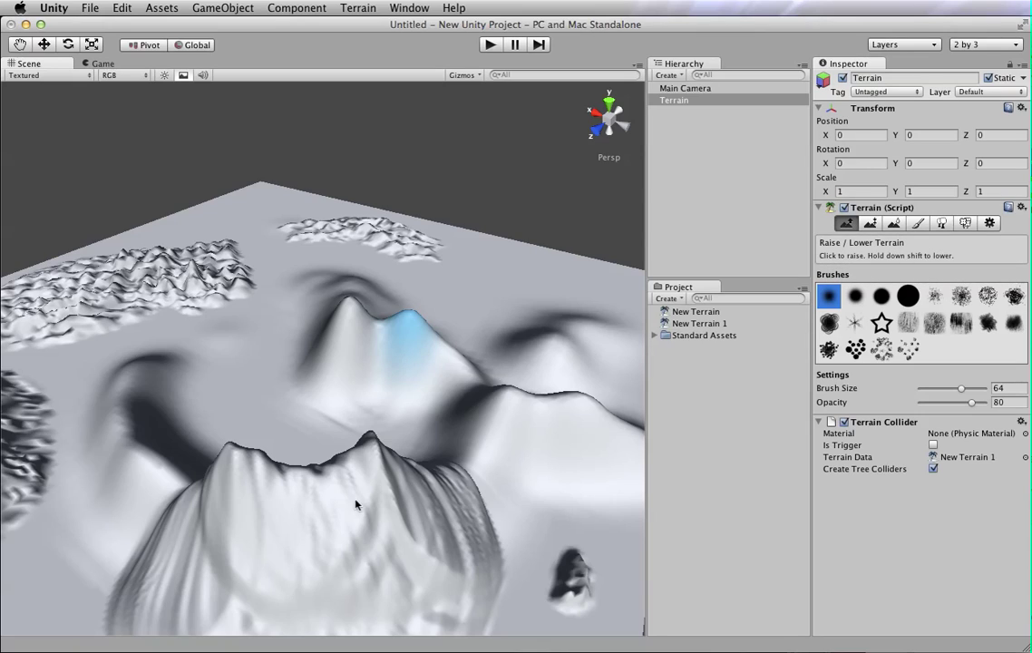
{"action": "mouse_move", "coordinate": [356, 506]}
{"action": "left_mouse_down", "text": "shift"}
{"action": "mouse_move", "coordinate": [341, 491]}
{"action": "mouse_move", "coordinate": [264, 478]}
{"action": "mouse_move", "coordinate": [313, 428]}
{"action": "left_mouse_up", "text": "shift"}
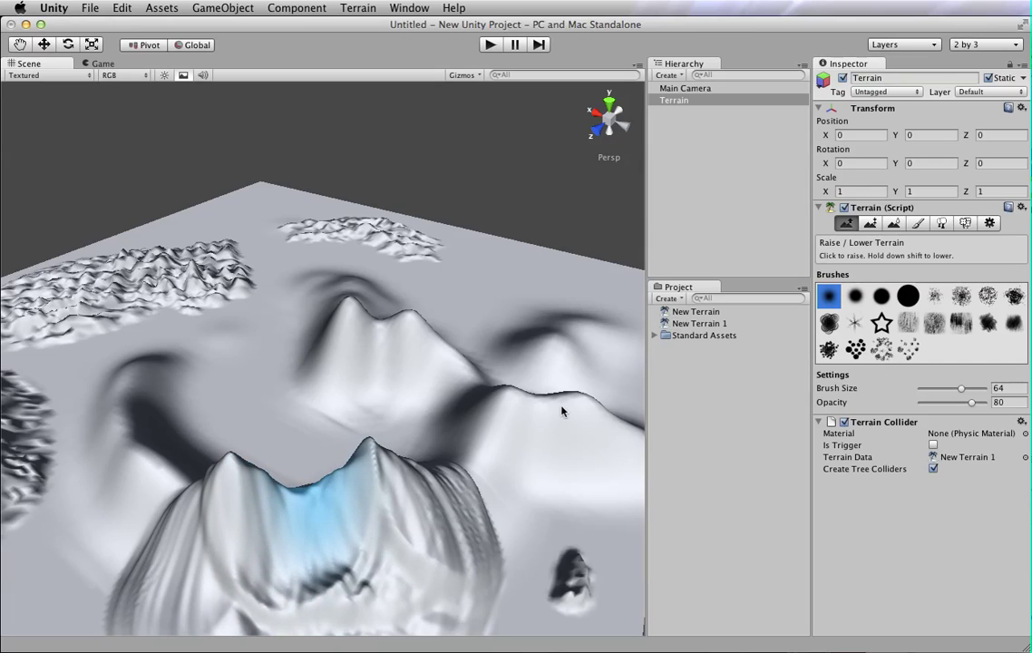
{"action": "left_click_drag", "start_coordinate": [561, 411], "coordinate": [491, 407], "text": "alt"}
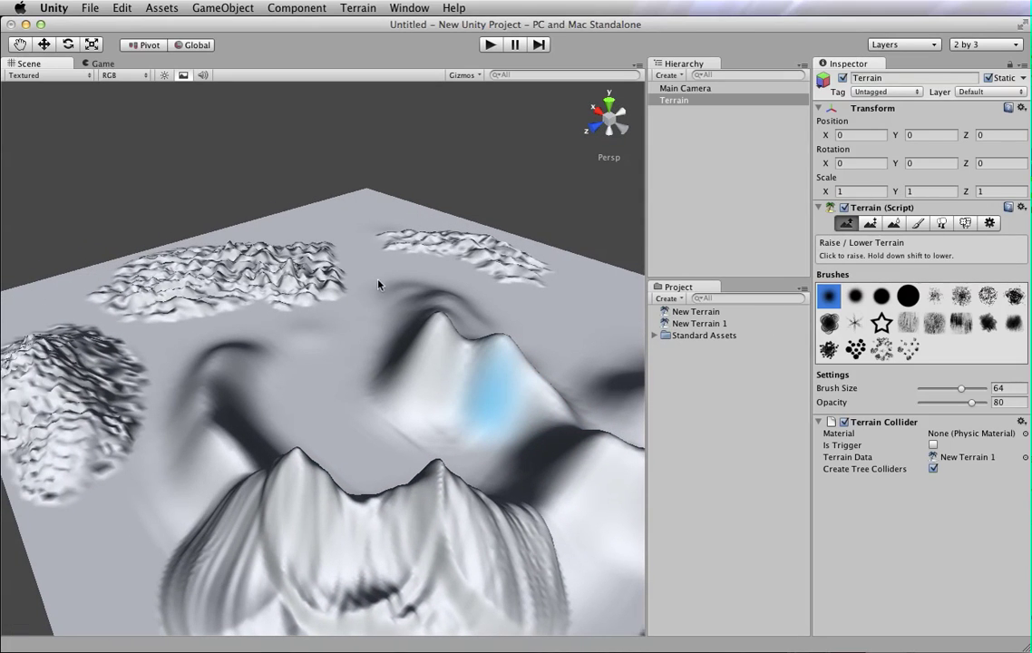
{"action": "mouse_move", "coordinate": [381, 285]}
{"action": "left_mouse_down", "text": "alt"}
{"action": "mouse_move", "coordinate": [484, 292]}
{"action": "mouse_move", "coordinate": [461, 253]}
{"action": "left_mouse_up", "text": "alt"}
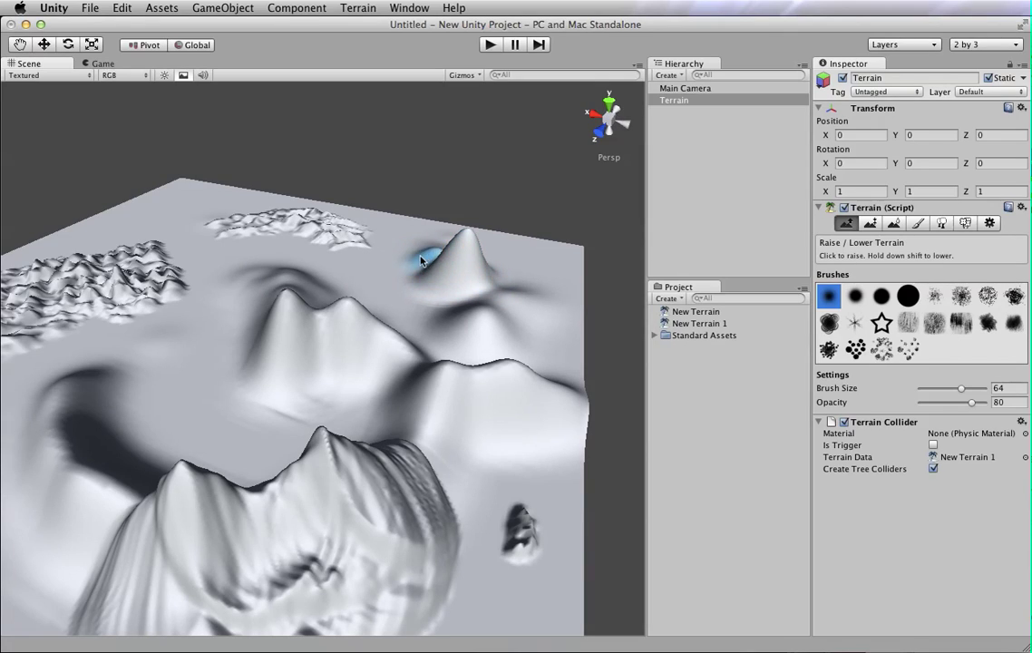
- Paint a flat-topped plateau on the level ground beside the double peak with the Paint Height tool
{"action": "left_click", "coordinate": [869, 224]}
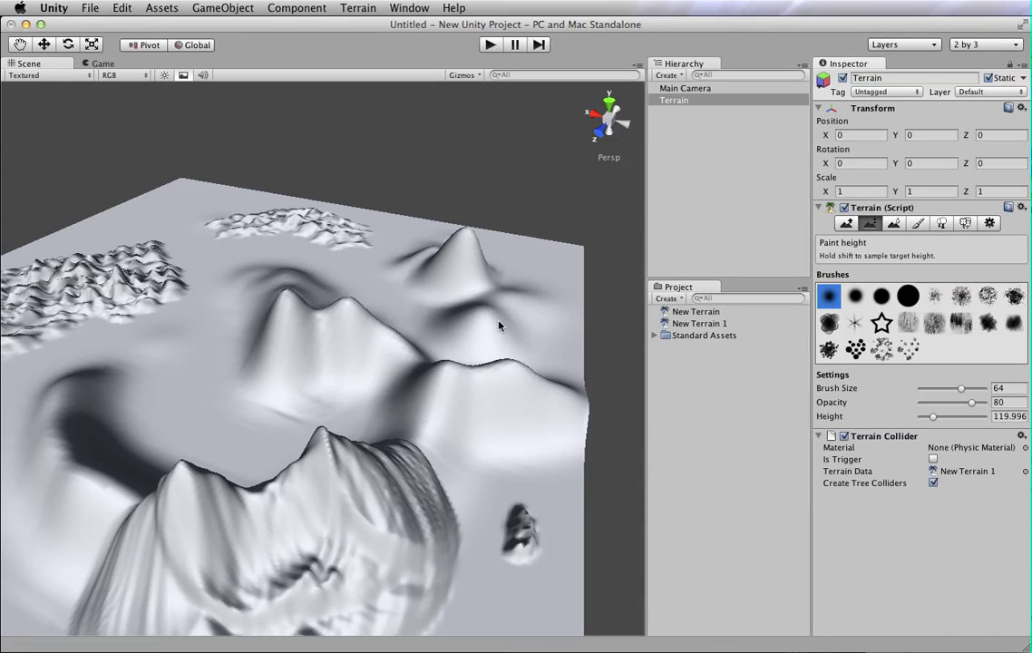
{"action": "mouse_move", "coordinate": [498, 327]}
{"action": "left_mouse_down", "text": "alt"}
{"action": "mouse_move", "coordinate": [429, 307]}
{"action": "mouse_move", "coordinate": [352, 317]}
{"action": "mouse_move", "coordinate": [334, 286]}
{"action": "mouse_move", "coordinate": [359, 290]}
{"action": "mouse_move", "coordinate": [372, 261]}
{"action": "mouse_move", "coordinate": [365, 357]}
{"action": "mouse_move", "coordinate": [510, 342]}
{"action": "left_mouse_up", "text": "alt"}
{"action": "key", "text": "q"}
{"action": "left_click", "coordinate": [875, 224]}
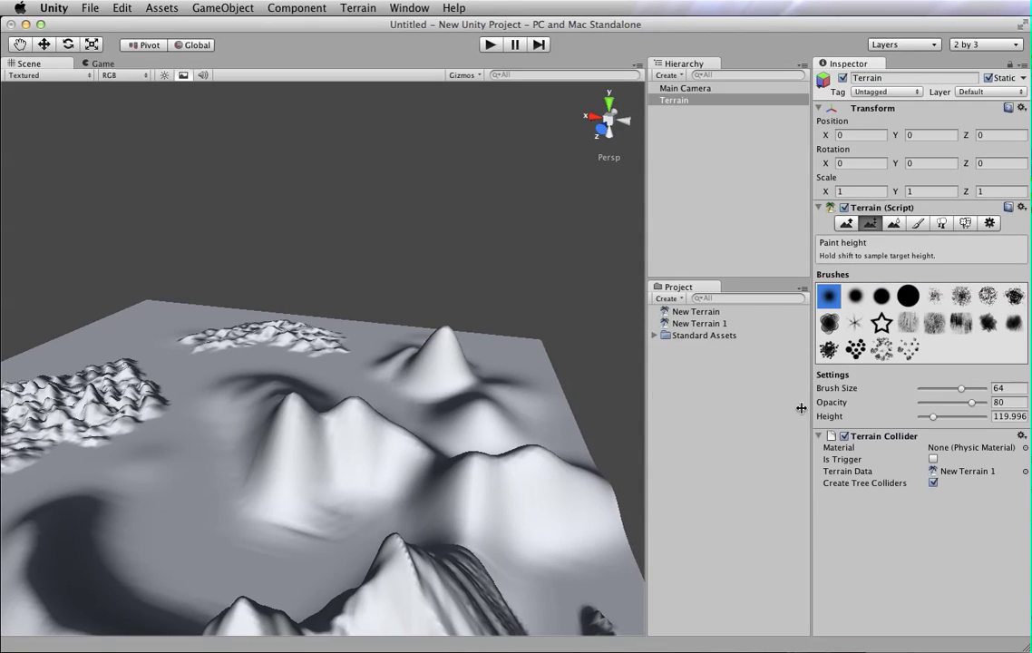
{"action": "mouse_move", "coordinate": [528, 471]}
{"action": "right_mouse_down"}
{"action": "mouse_move", "coordinate": [461, 492]}
{"action": "mouse_move", "coordinate": [387, 496]}
{"action": "right_mouse_up"}
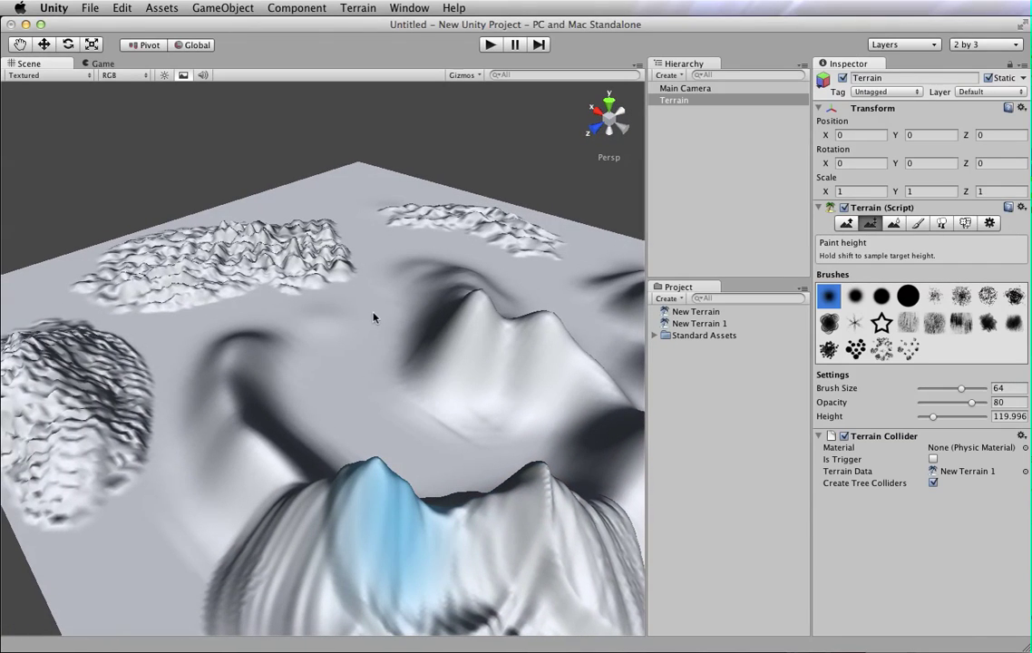
{"action": "mouse_move", "coordinate": [362, 323]}
{"action": "left_mouse_down"}
{"action": "mouse_move", "coordinate": [359, 357]}
{"action": "mouse_move", "coordinate": [358, 313]}
{"action": "mouse_move", "coordinate": [362, 363]}
{"action": "mouse_move", "coordinate": [350, 376]}
{"action": "mouse_move", "coordinate": [365, 352]}
{"action": "mouse_move", "coordinate": [346, 368]}
{"action": "mouse_move", "coordinate": [322, 332]}
{"action": "mouse_move", "coordinate": [316, 363]}
{"action": "mouse_move", "coordinate": [309, 325]}
{"action": "mouse_move", "coordinate": [301, 347]}
{"action": "mouse_move", "coordinate": [313, 357]}
{"action": "left_mouse_up"}
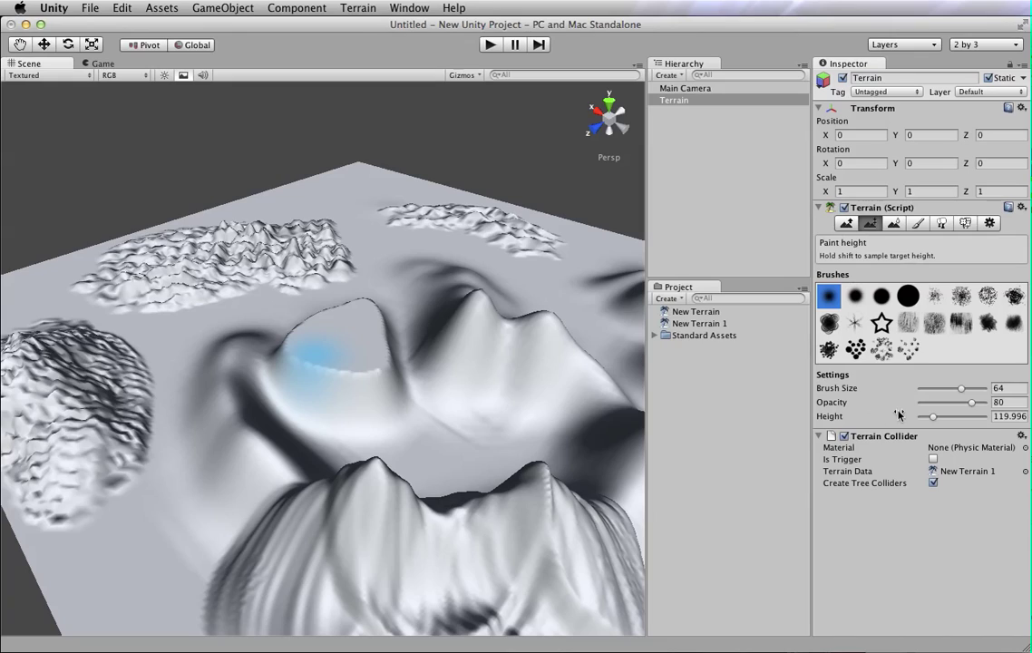
- Set the target height to 281 and paint a taller flat-topped column on the plateau
{"action": "left_click", "coordinate": [950, 416]}
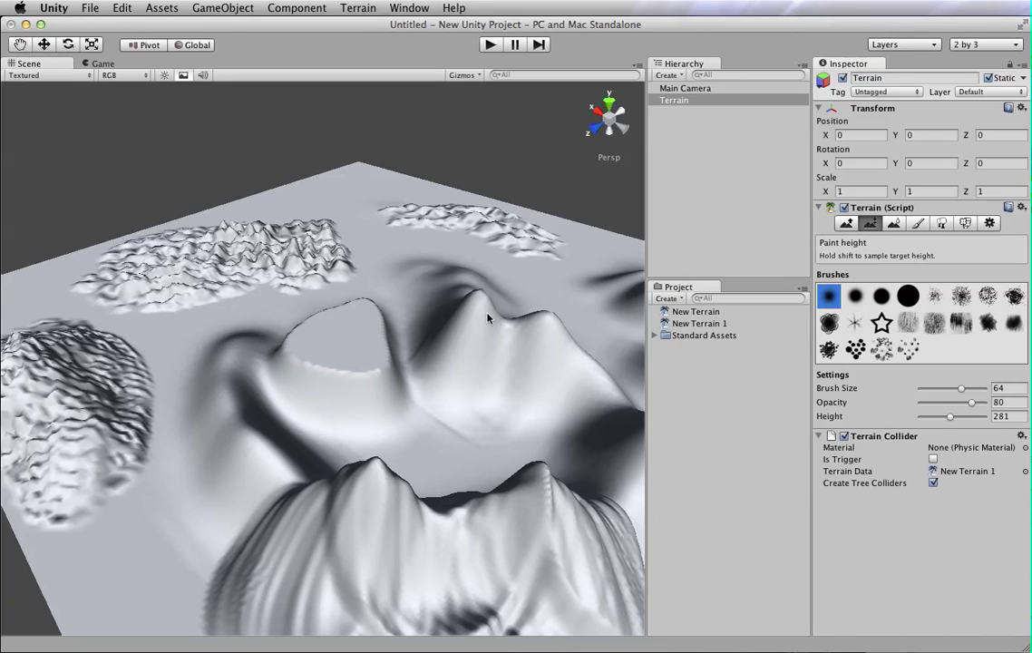
{"action": "mouse_move", "coordinate": [342, 337]}
{"action": "left_mouse_down"}
{"action": "mouse_move", "coordinate": [347, 319]}
{"action": "mouse_move", "coordinate": [339, 423]}
{"action": "left_mouse_up"}
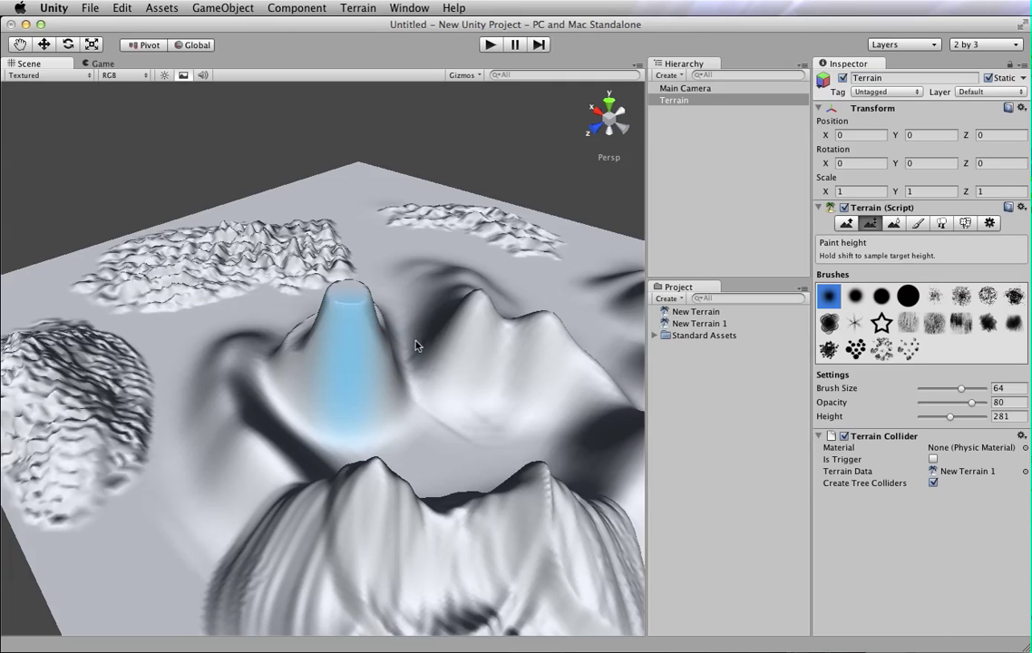
- Sample target heights at several terrain spots, ending on the double peak's lower summit, and paint a flat top at that height on the adjacent ridge
{"action": "left_click_drag", "start_coordinate": [416, 345], "coordinate": [549, 351], "text": "alt"}
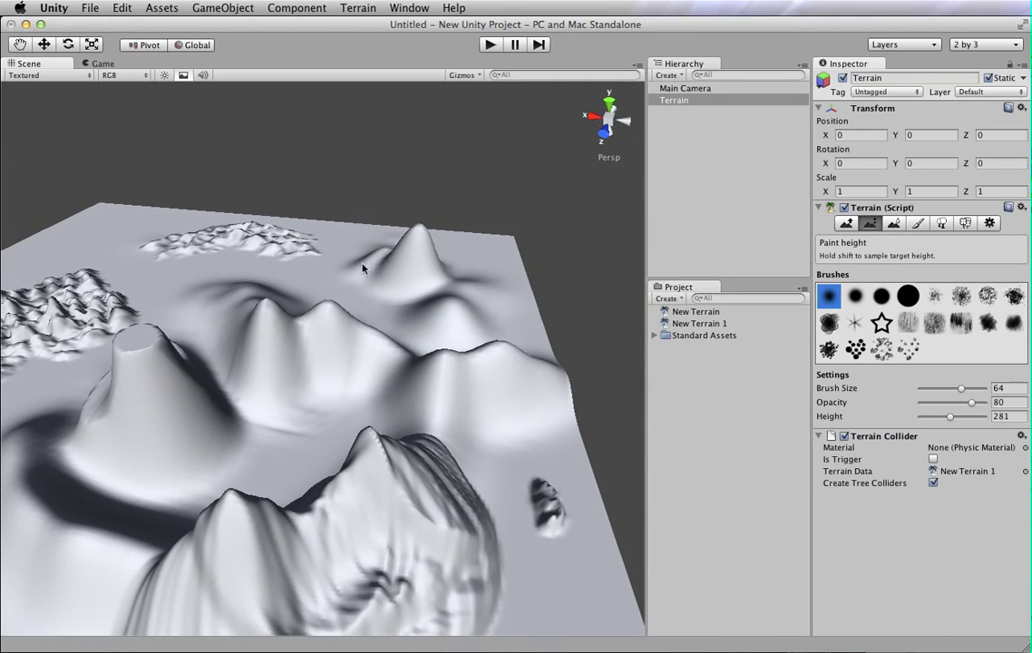
{"action": "left_click_drag", "start_coordinate": [447, 323], "coordinate": [403, 322], "text": "alt"}
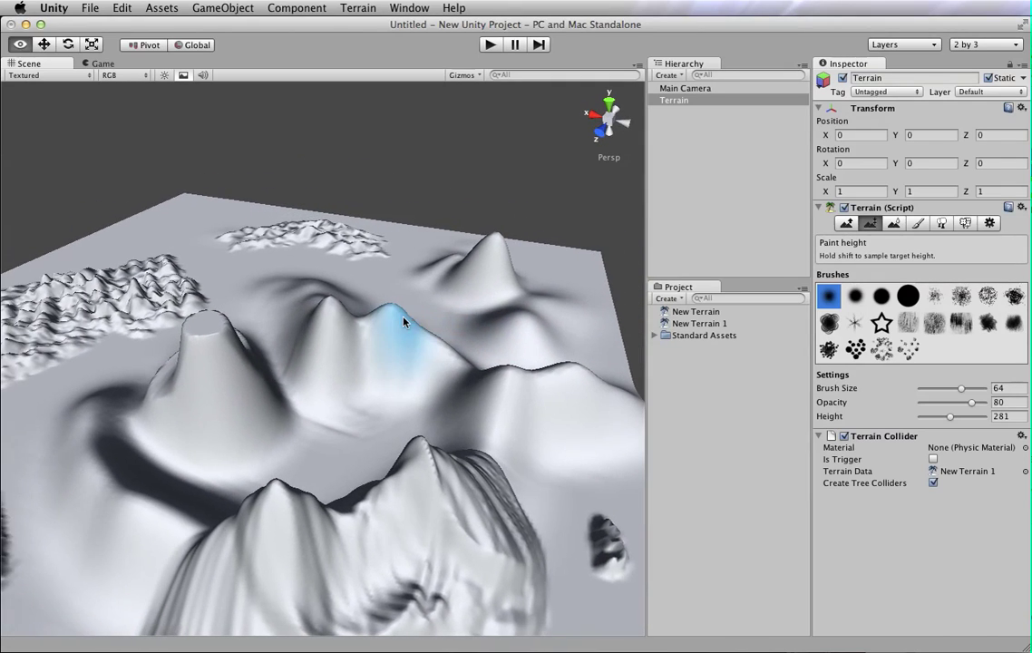
{"action": "left_click", "coordinate": [524, 321], "text": "shift"}
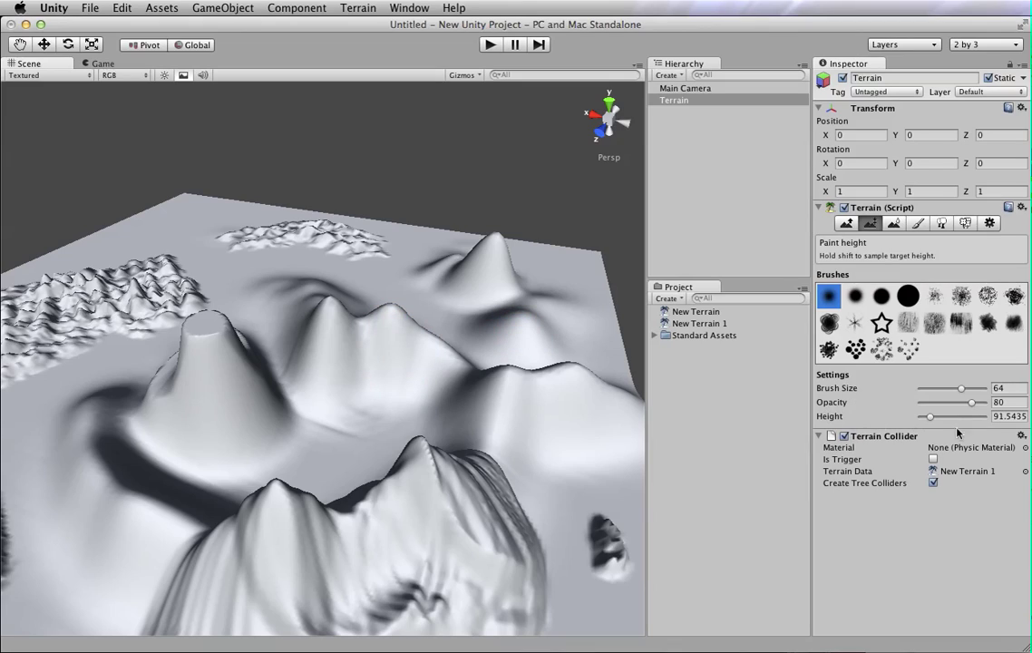
{"action": "left_click", "coordinate": [585, 281], "text": "shift"}
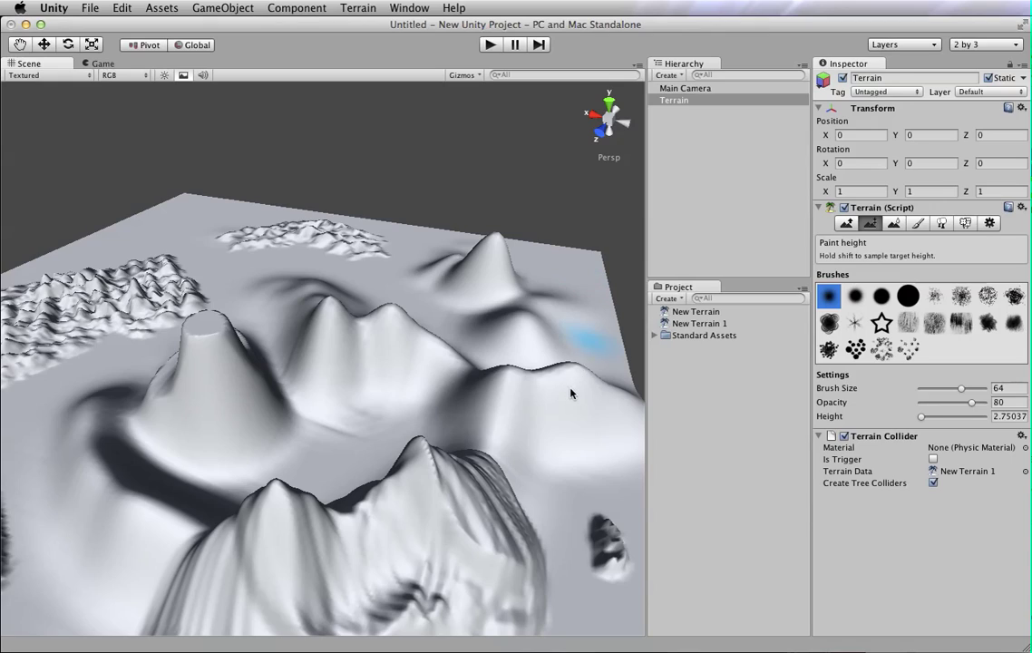
{"action": "mouse_move", "coordinate": [571, 389]}
{"action": "left_mouse_down", "text": "shift"}
{"action": "mouse_move", "coordinate": [427, 361]}
{"action": "mouse_move", "coordinate": [210, 344]}
{"action": "mouse_move", "coordinate": [195, 325]}
{"action": "left_mouse_up", "text": "shift"}
{"action": "left_click", "coordinate": [415, 339], "text": "shift"}
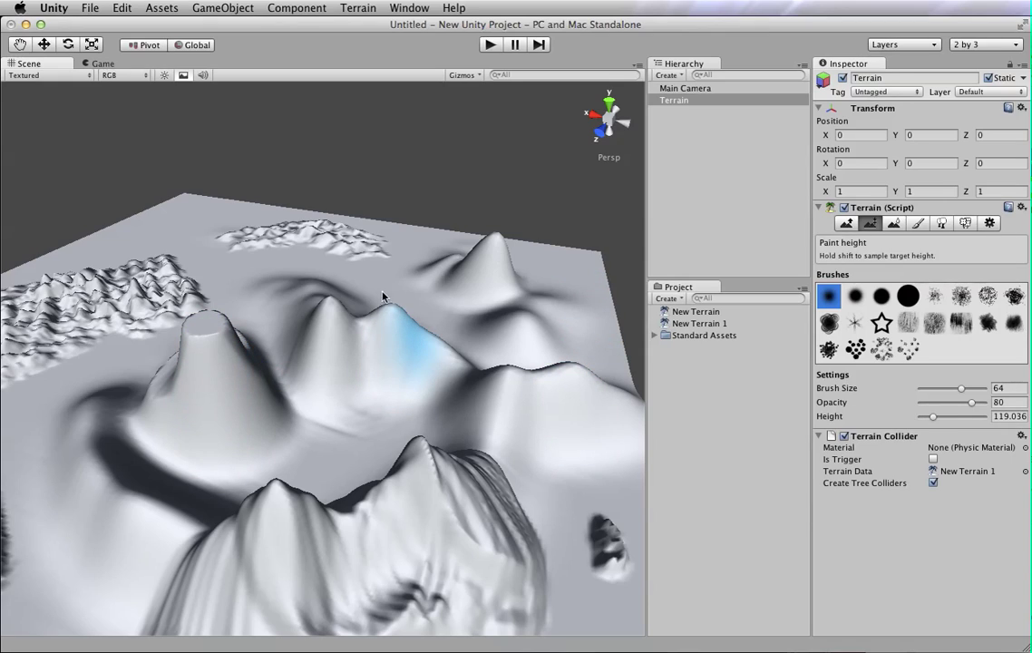
{"action": "left_click", "coordinate": [390, 310], "text": "shift"}
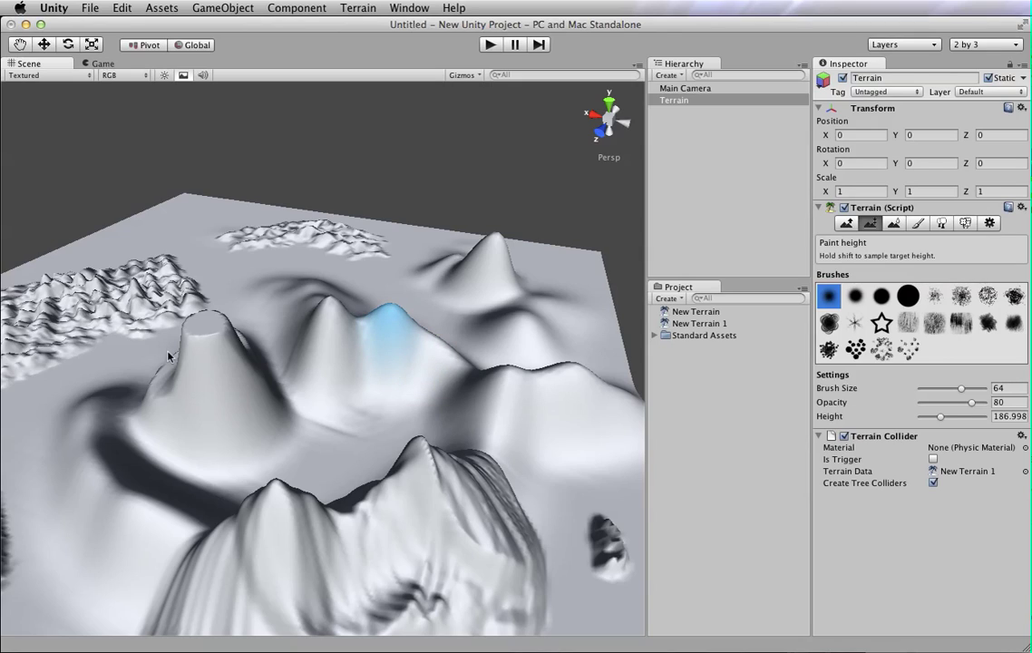
{"action": "mouse_move", "coordinate": [442, 408]}
{"action": "left_mouse_down"}
{"action": "mouse_move", "coordinate": [453, 353]}
{"action": "mouse_move", "coordinate": [477, 346]}
{"action": "mouse_move", "coordinate": [476, 358]}
{"action": "left_mouse_up"}
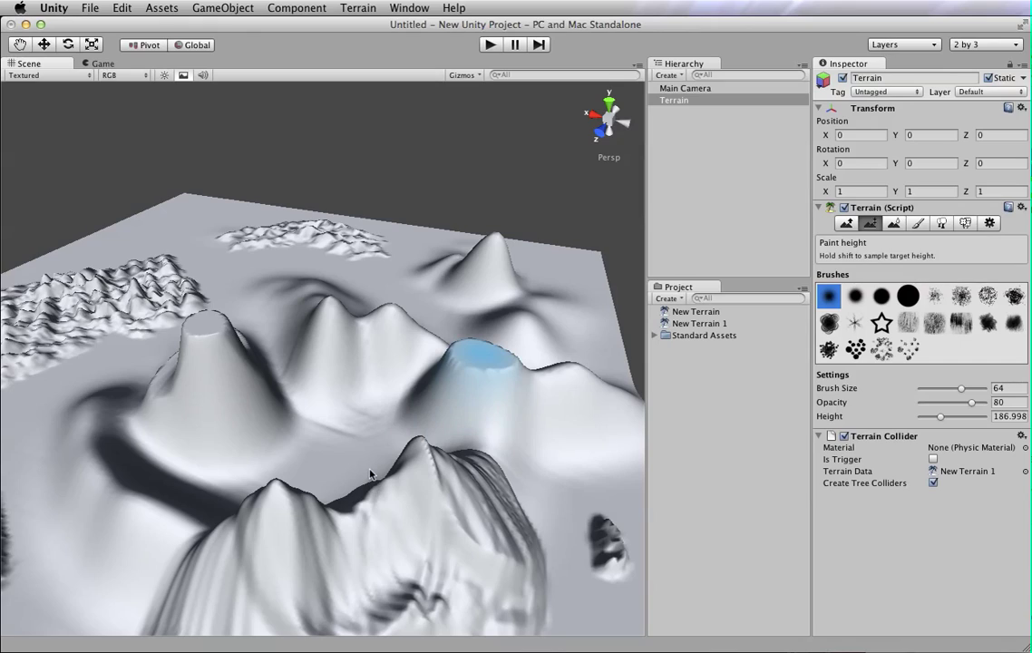
- Smooth the ridged slopes of the front mountain with the Smooth Height tool at brush size 49
{"action": "left_click", "coordinate": [894, 222]}
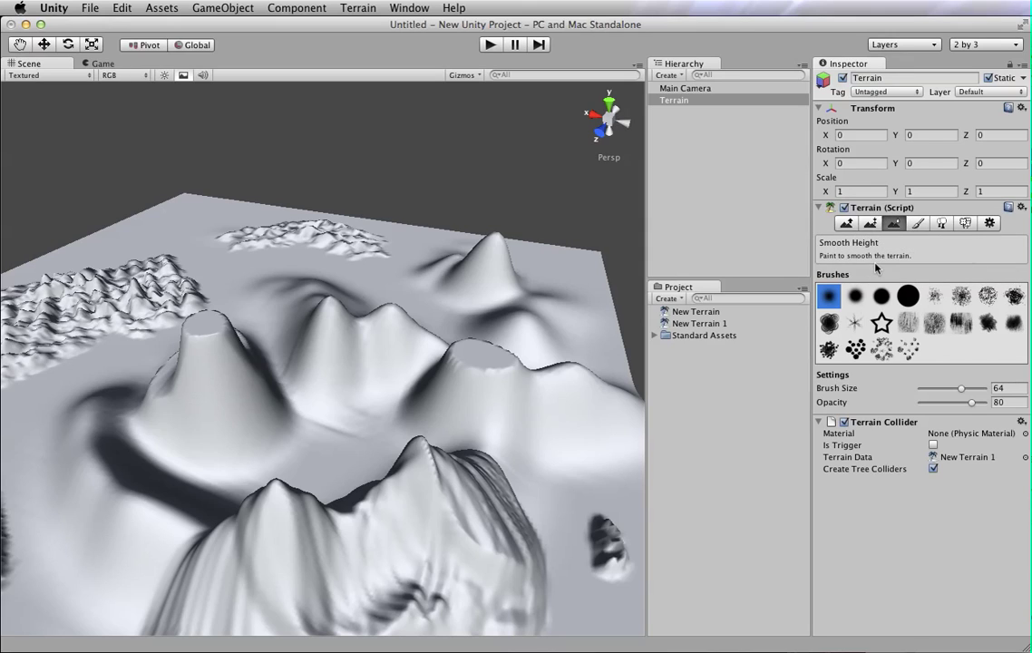
{"action": "right_click_drag", "start_coordinate": [368, 424], "coordinate": [345, 455]}
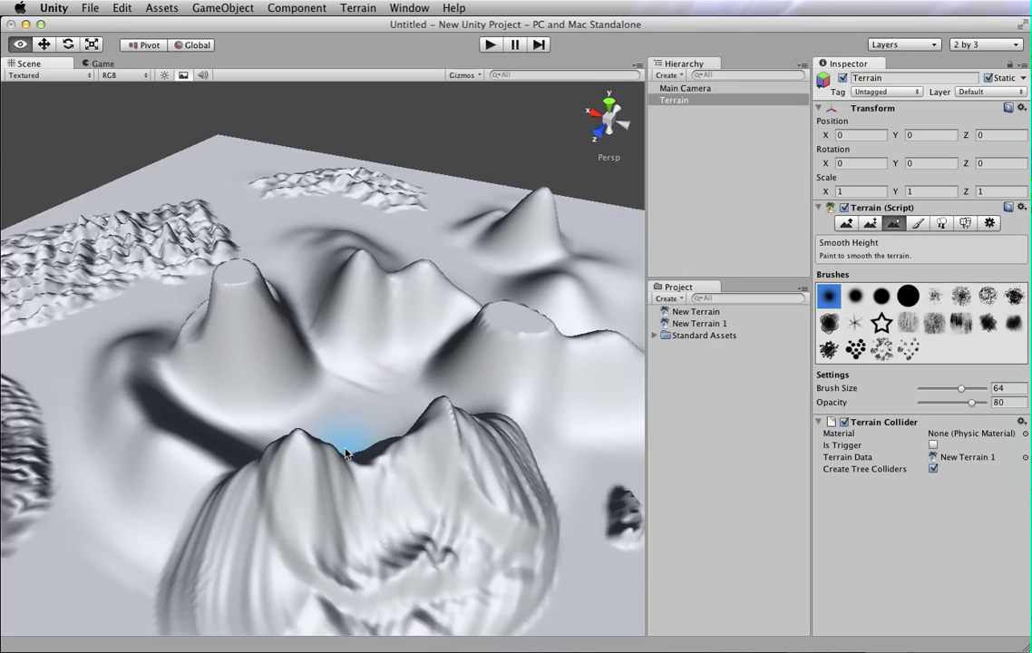
{"action": "left_click_drag", "start_coordinate": [345, 455], "coordinate": [369, 380], "text": "alt"}
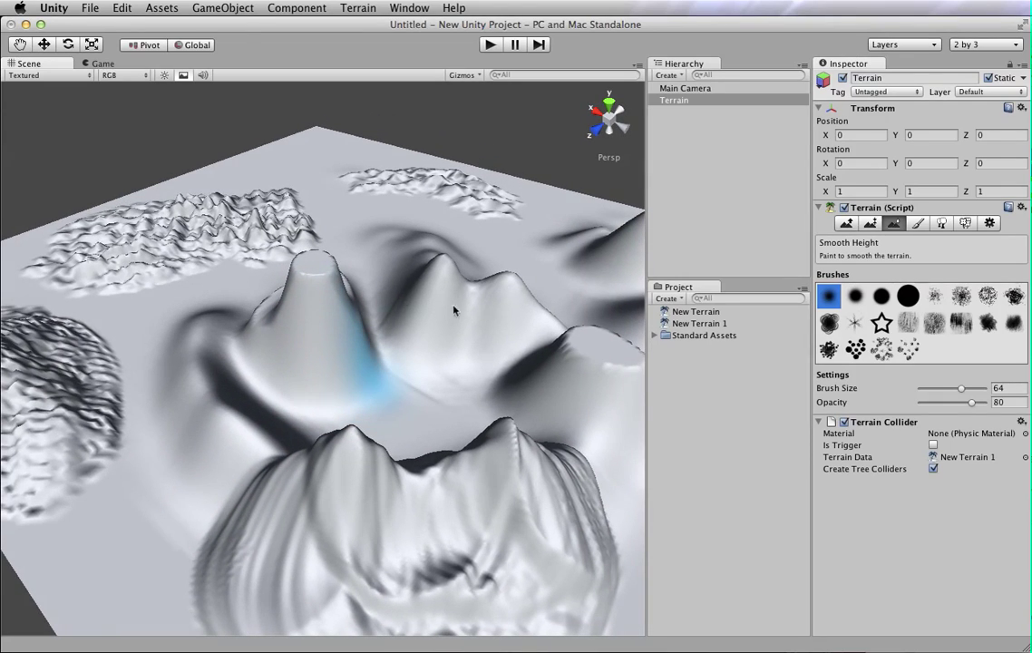
{"action": "left_click_drag", "start_coordinate": [485, 321], "coordinate": [535, 350], "text": "alt"}
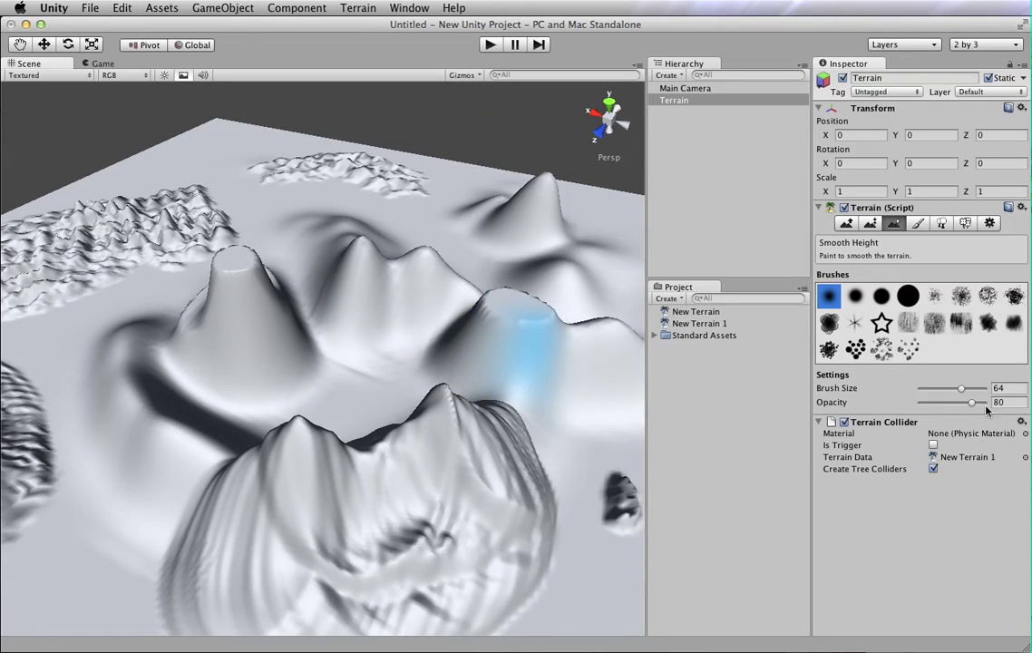
{"action": "left_click_drag", "start_coordinate": [959, 390], "coordinate": [953, 393]}
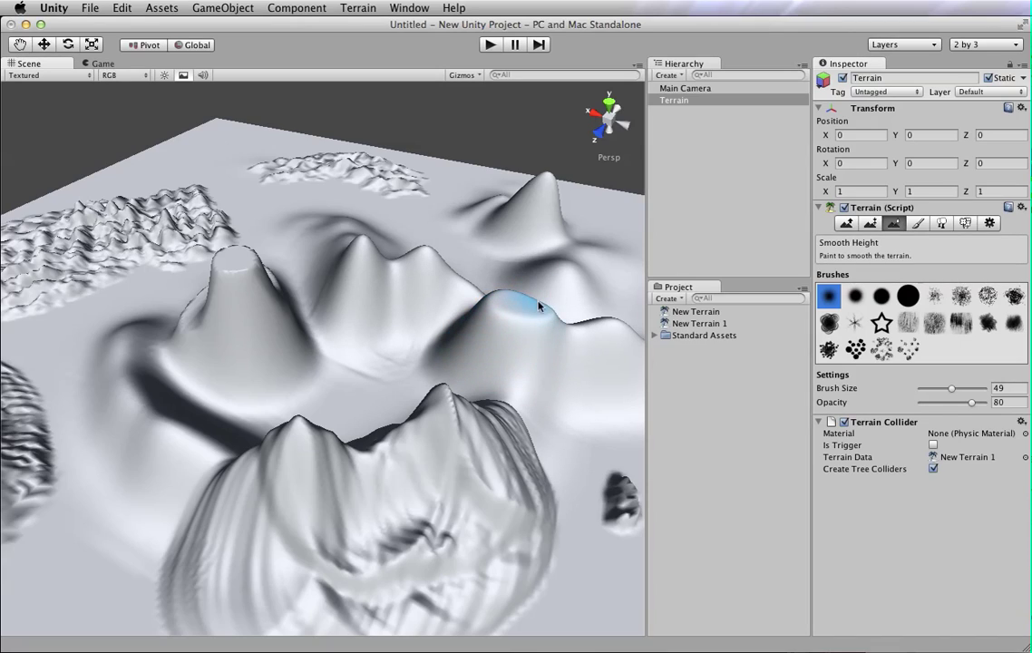
{"action": "mouse_move", "coordinate": [406, 462]}
{"action": "left_mouse_down"}
{"action": "mouse_move", "coordinate": [427, 495]}
{"action": "mouse_move", "coordinate": [477, 528]}
{"action": "mouse_move", "coordinate": [260, 486]}
{"action": "mouse_move", "coordinate": [348, 525]}
{"action": "mouse_move", "coordinate": [473, 448]}
{"action": "mouse_move", "coordinate": [547, 540]}
{"action": "mouse_move", "coordinate": [555, 487]}
{"action": "mouse_move", "coordinate": [497, 571]}
{"action": "mouse_move", "coordinate": [522, 574]}
{"action": "left_mouse_up"}
{"action": "right_click_drag", "start_coordinate": [523, 574], "coordinate": [396, 609]}
{"action": "mouse_move", "coordinate": [396, 609]}
{"action": "left_mouse_down"}
{"action": "mouse_move", "coordinate": [371, 593]}
{"action": "mouse_move", "coordinate": [314, 475]}
{"action": "left_mouse_up"}
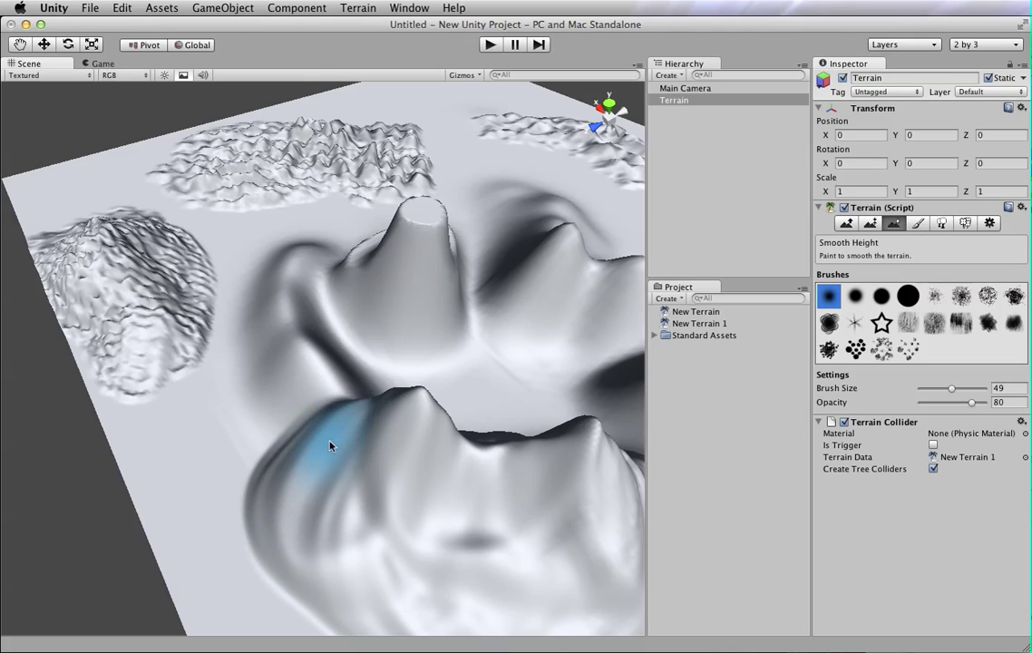
- Smooth the rugged mound near the terrain's side edge, enlarging the brush size to 71
{"action": "left_click_drag", "start_coordinate": [184, 434], "coordinate": [175, 392], "text": "alt"}
{"action": "mouse_move", "coordinate": [150, 314]}
{"action": "left_mouse_down"}
{"action": "mouse_move", "coordinate": [259, 291]}
{"action": "mouse_move", "coordinate": [203, 249]}
{"action": "mouse_move", "coordinate": [132, 270]}
{"action": "mouse_move", "coordinate": [140, 247]}
{"action": "mouse_move", "coordinate": [105, 286]}
{"action": "left_mouse_up"}
{"action": "left_click_drag", "start_coordinate": [952, 390], "coordinate": [966, 389]}
{"action": "mouse_move", "coordinate": [116, 288]}
{"action": "left_mouse_down"}
{"action": "mouse_move", "coordinate": [163, 399]}
{"action": "mouse_move", "coordinate": [193, 412]}
{"action": "left_mouse_up"}
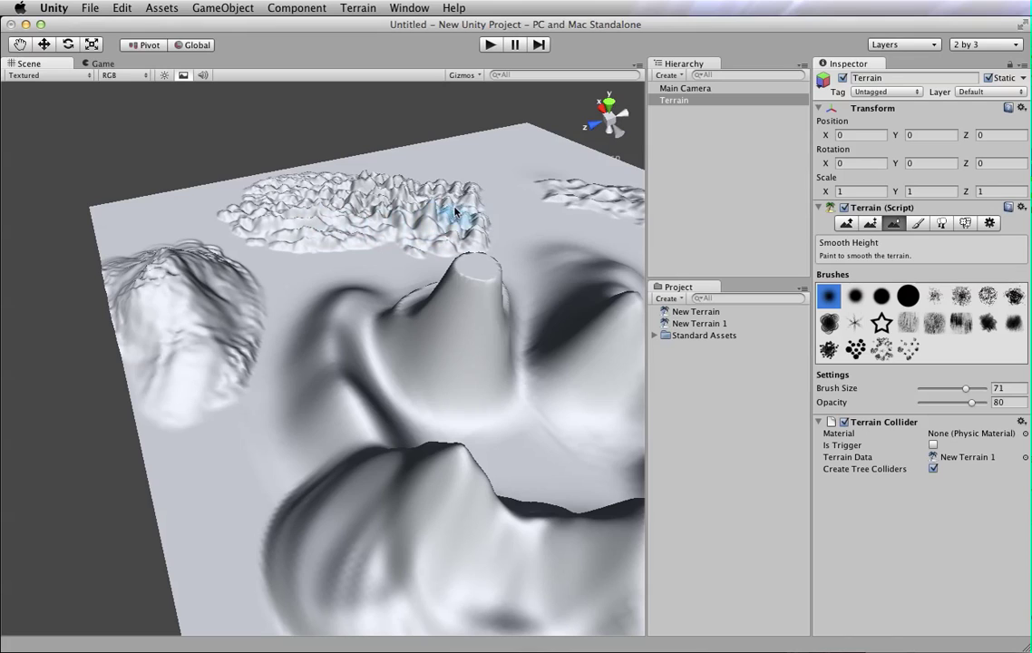
{"action": "left_click_drag", "start_coordinate": [343, 361], "coordinate": [526, 340], "text": "alt"}
{"action": "mouse_move", "coordinate": [451, 254]}
{"action": "left_mouse_down", "text": "alt"}
{"action": "mouse_move", "coordinate": [536, 286]}
{"action": "mouse_move", "coordinate": [380, 299]}
{"action": "left_mouse_up", "text": "alt"}
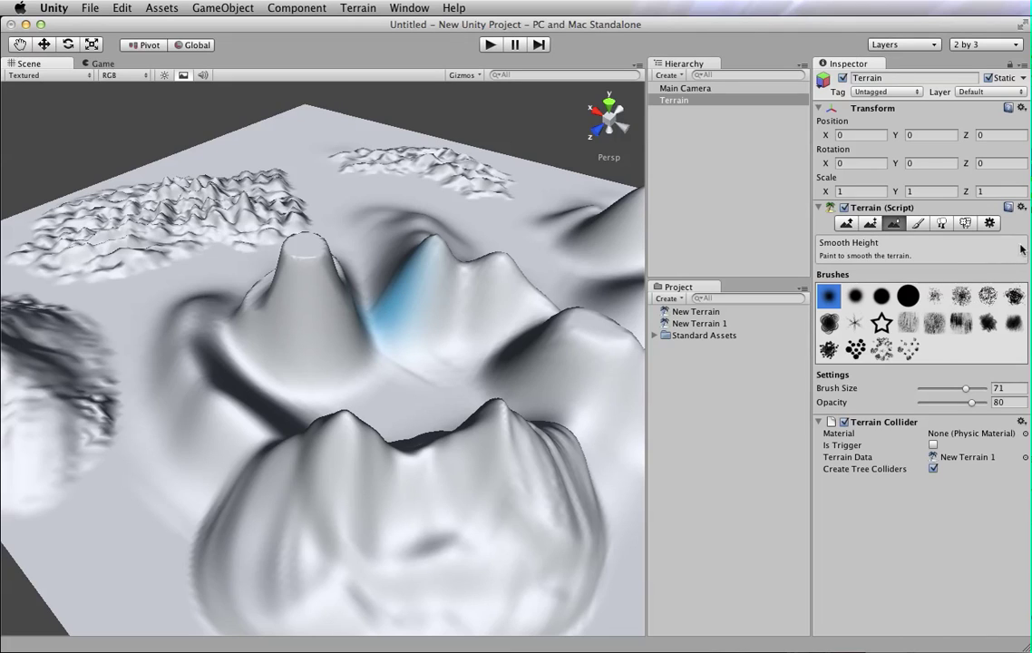
{"action": "left_click_drag", "start_coordinate": [436, 268], "coordinate": [579, 325], "text": "alt"}
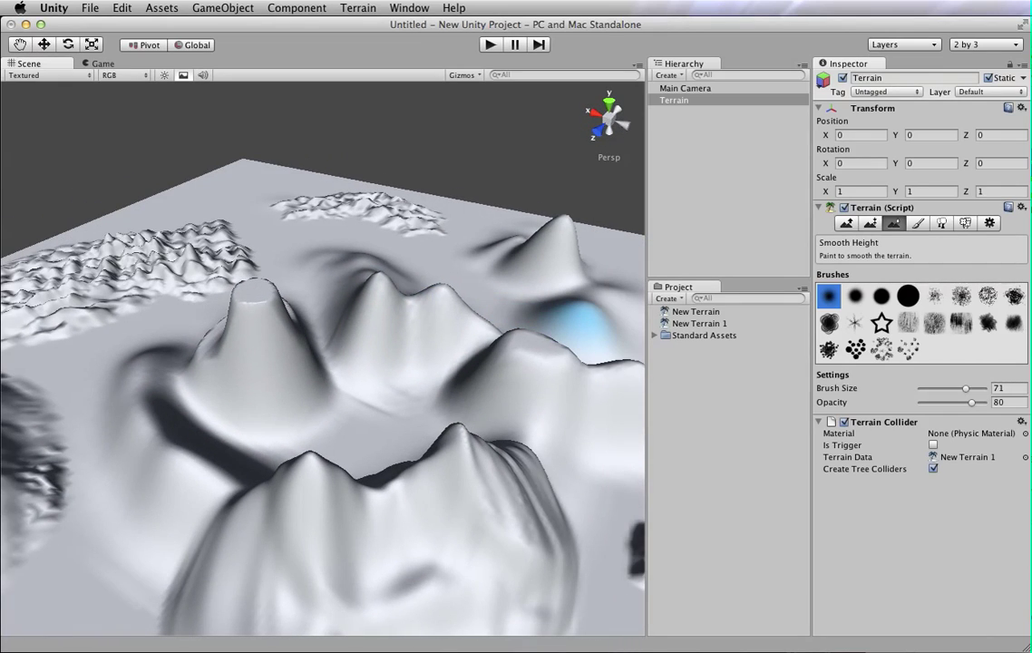